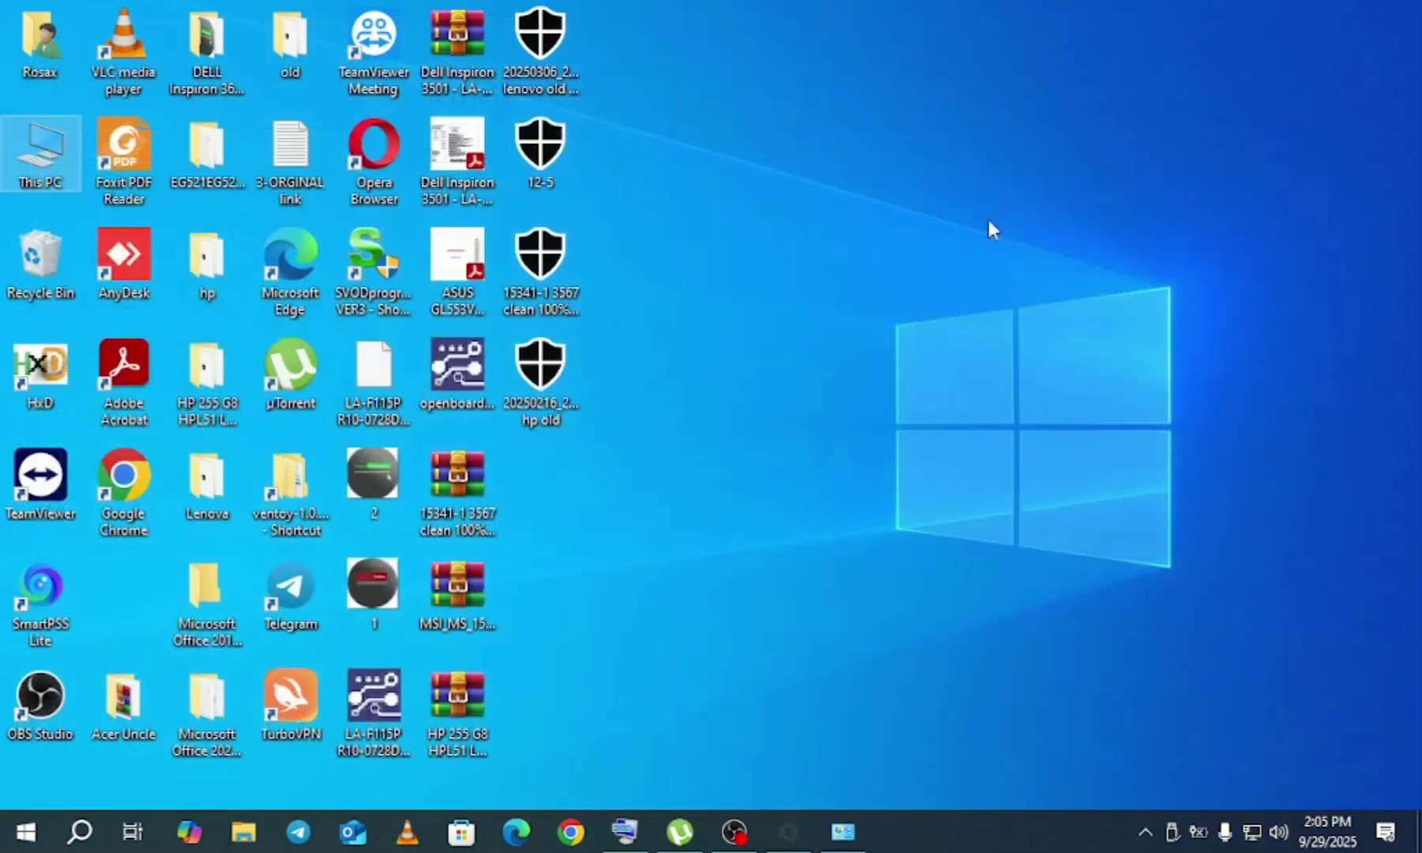
Open the Virus & threat protection page of Windows Security from the Update & Security settings
left_click(26, 831)
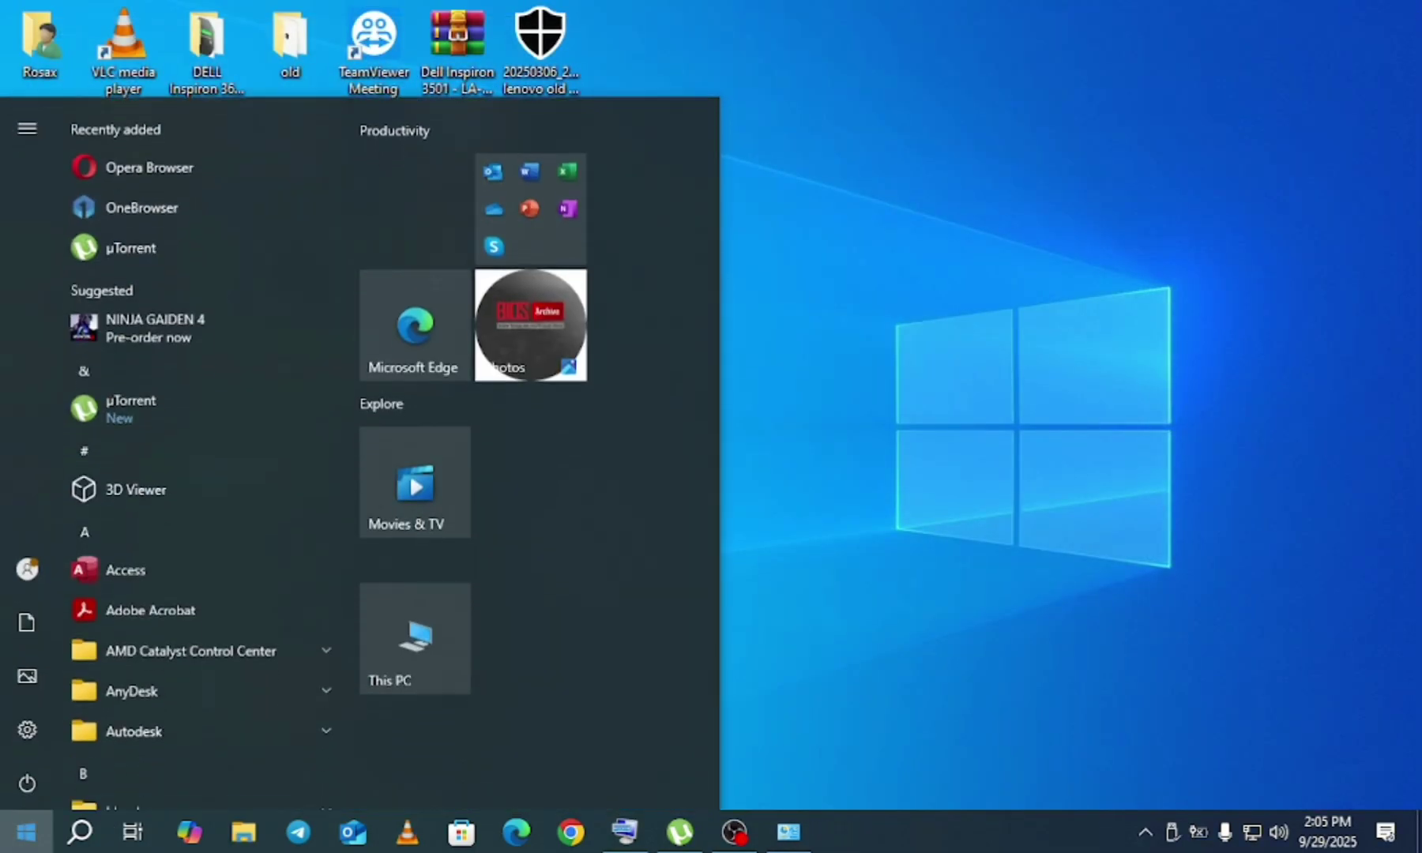
left_click(27, 730)
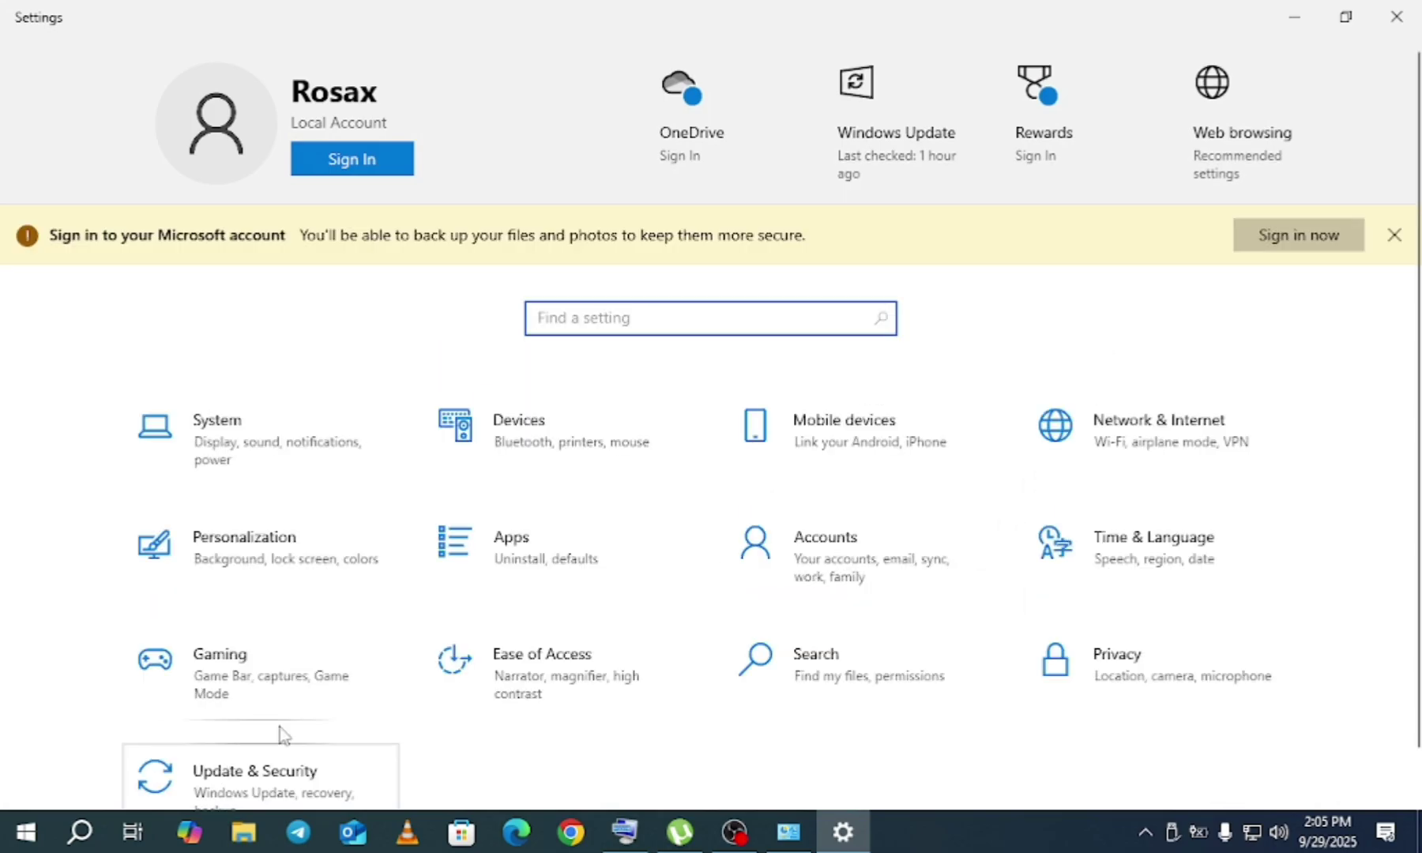
scroll(987, 584, "down", 1)
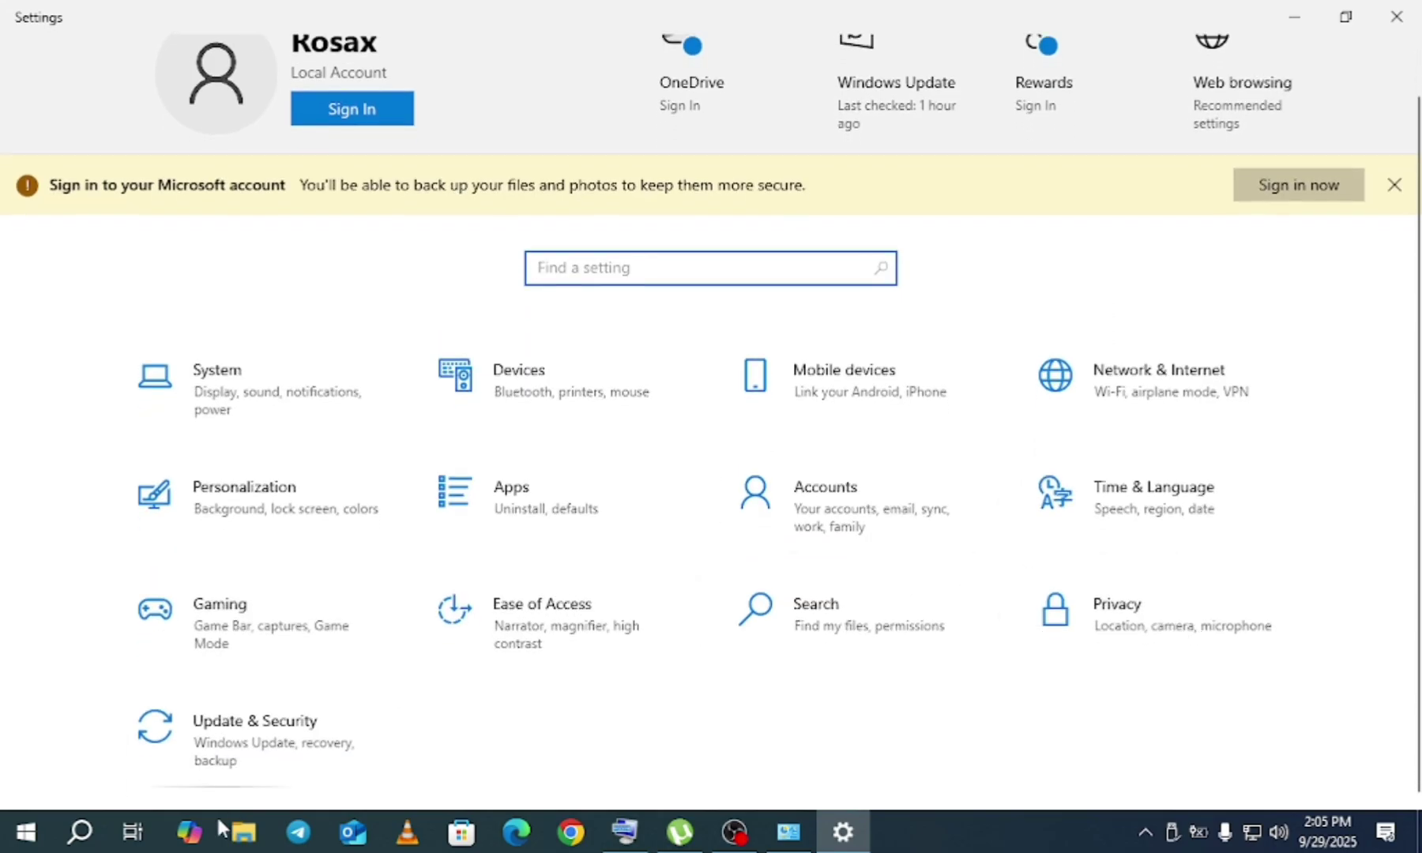
left_click(286, 748)
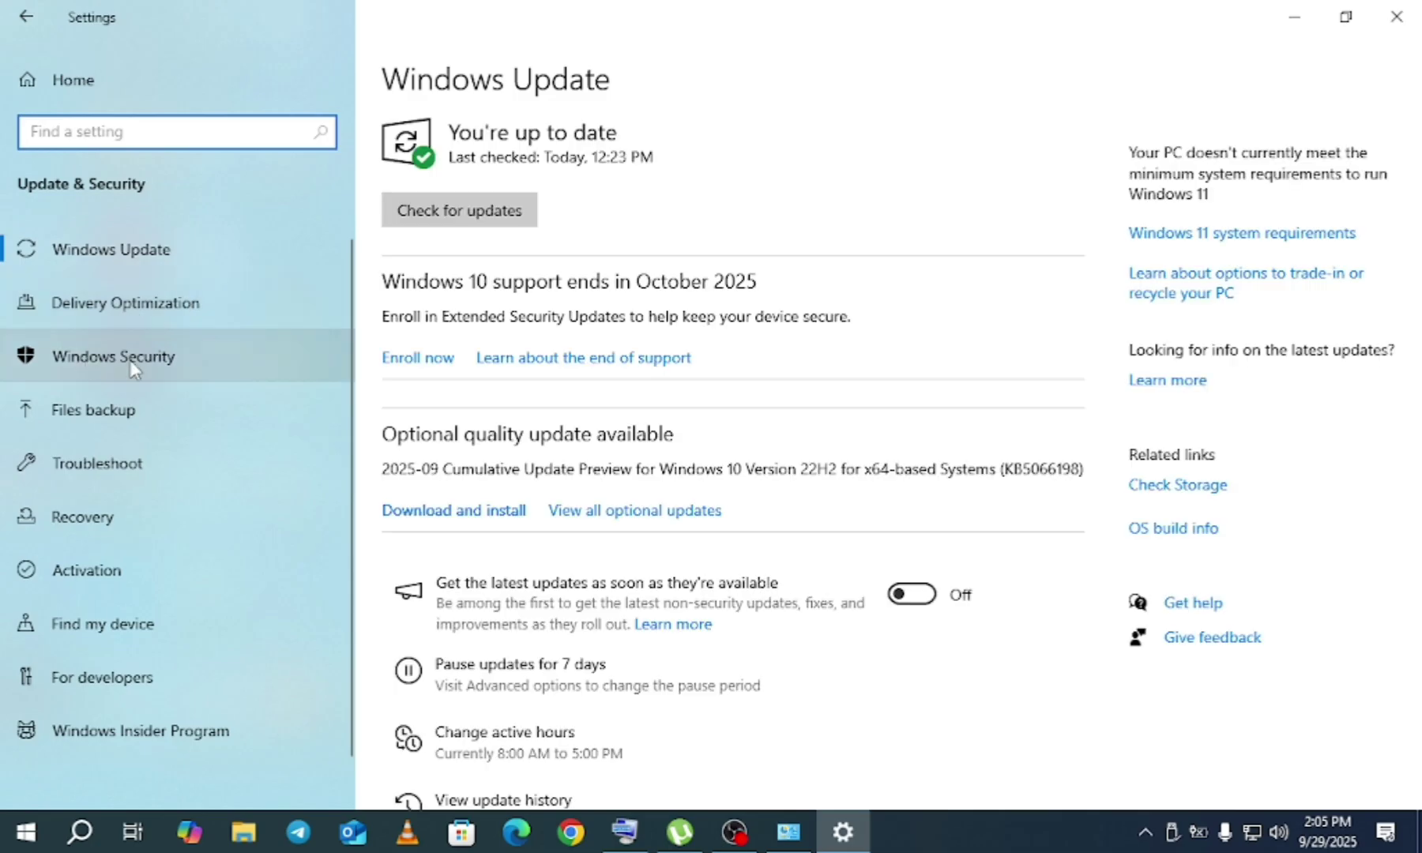
left_click(130, 359)
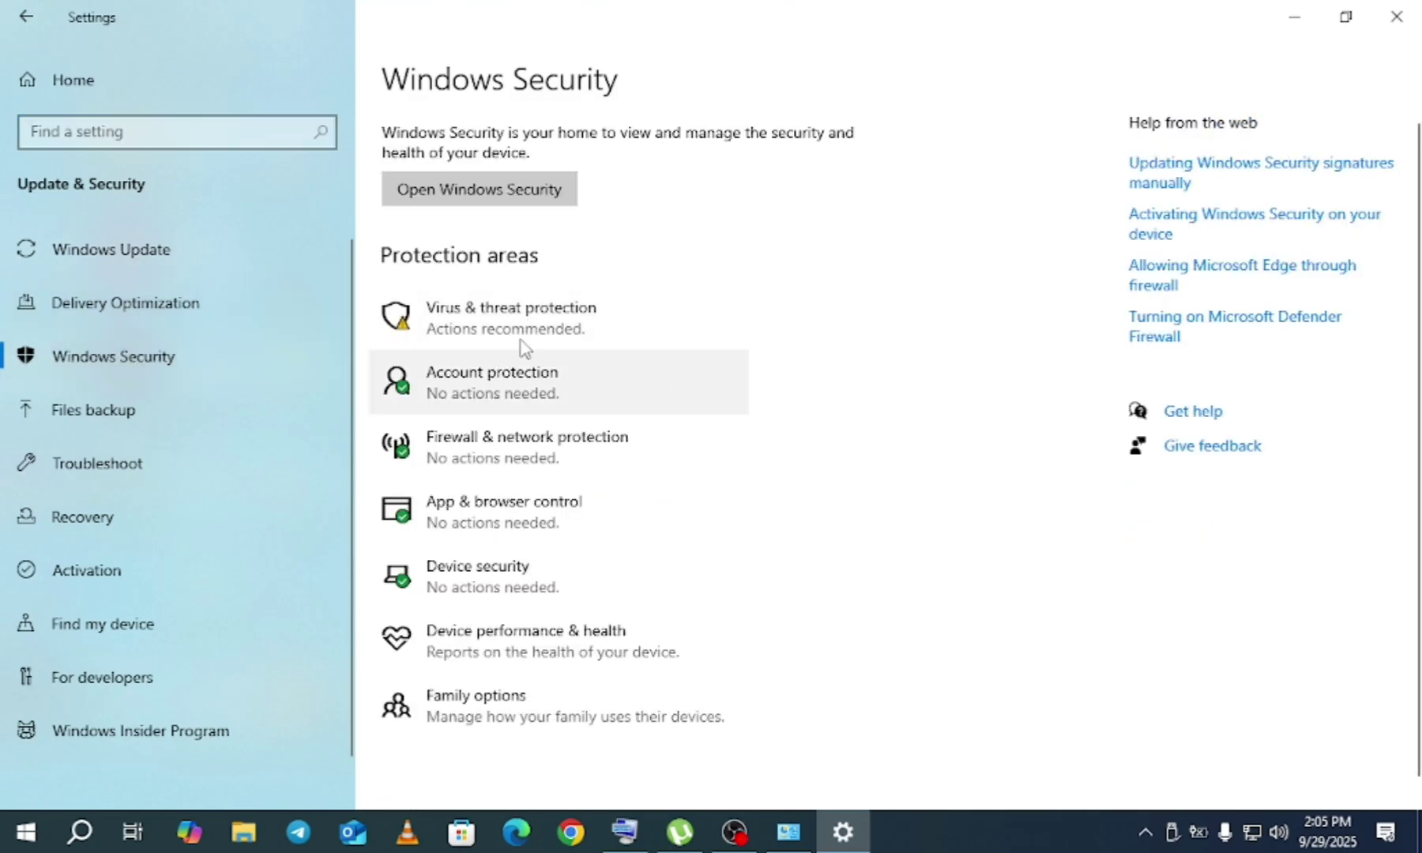
left_click(538, 332)
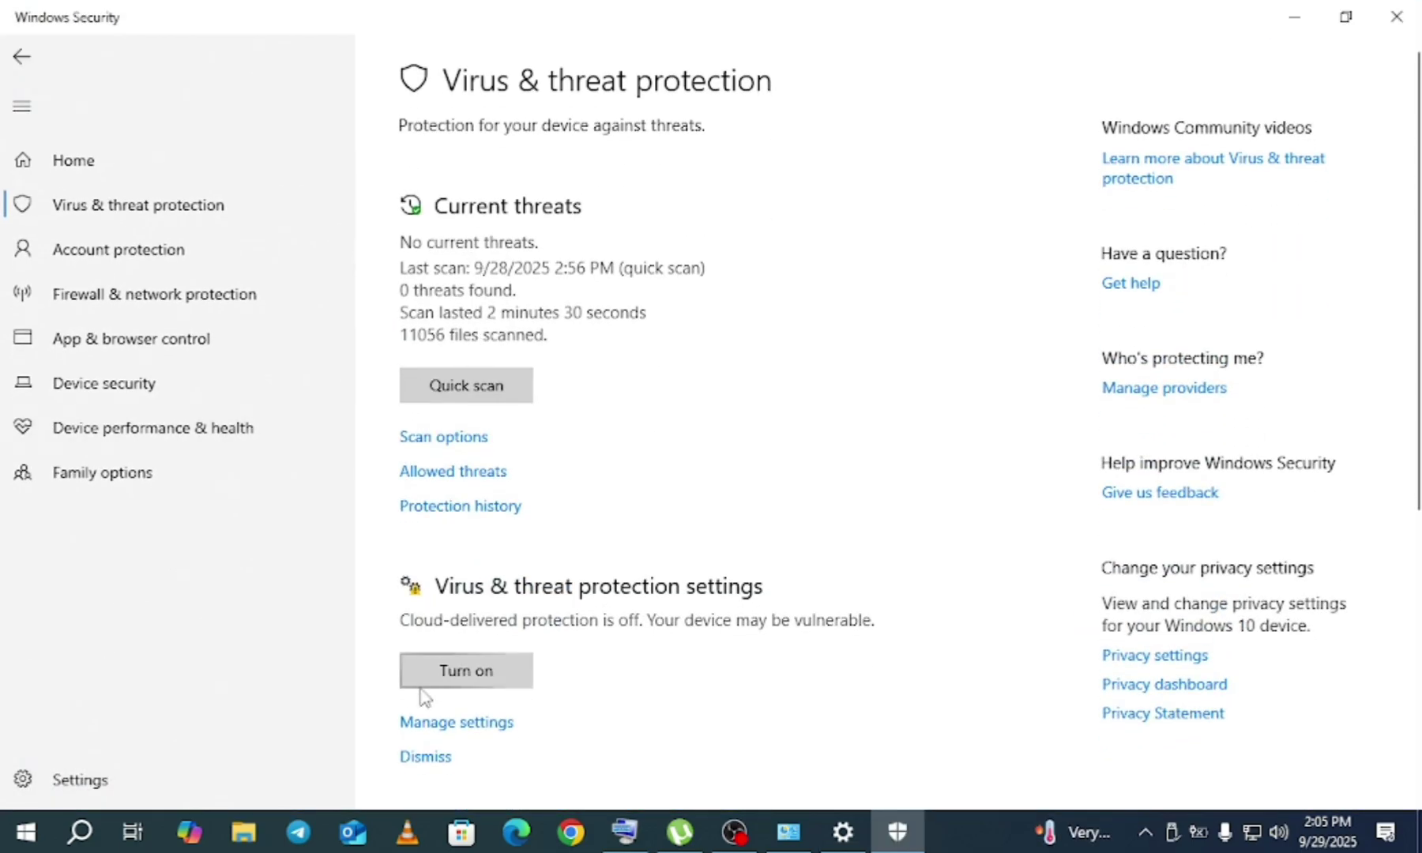
Turn off Real-time protection in the Virus & threat protection settings and close the Windows Security and Settings windows
left_click(450, 722)
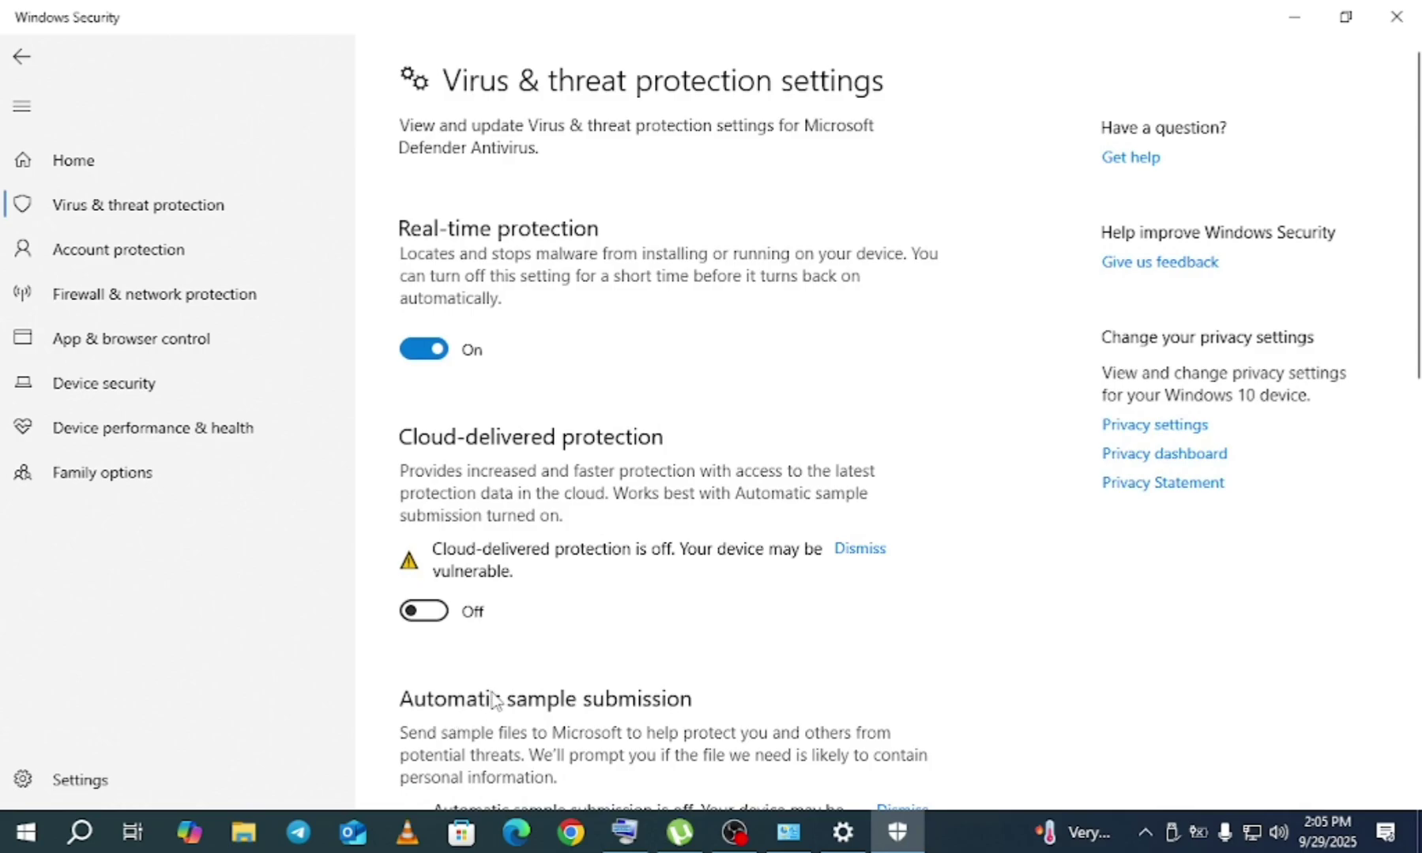
left_click(426, 349)
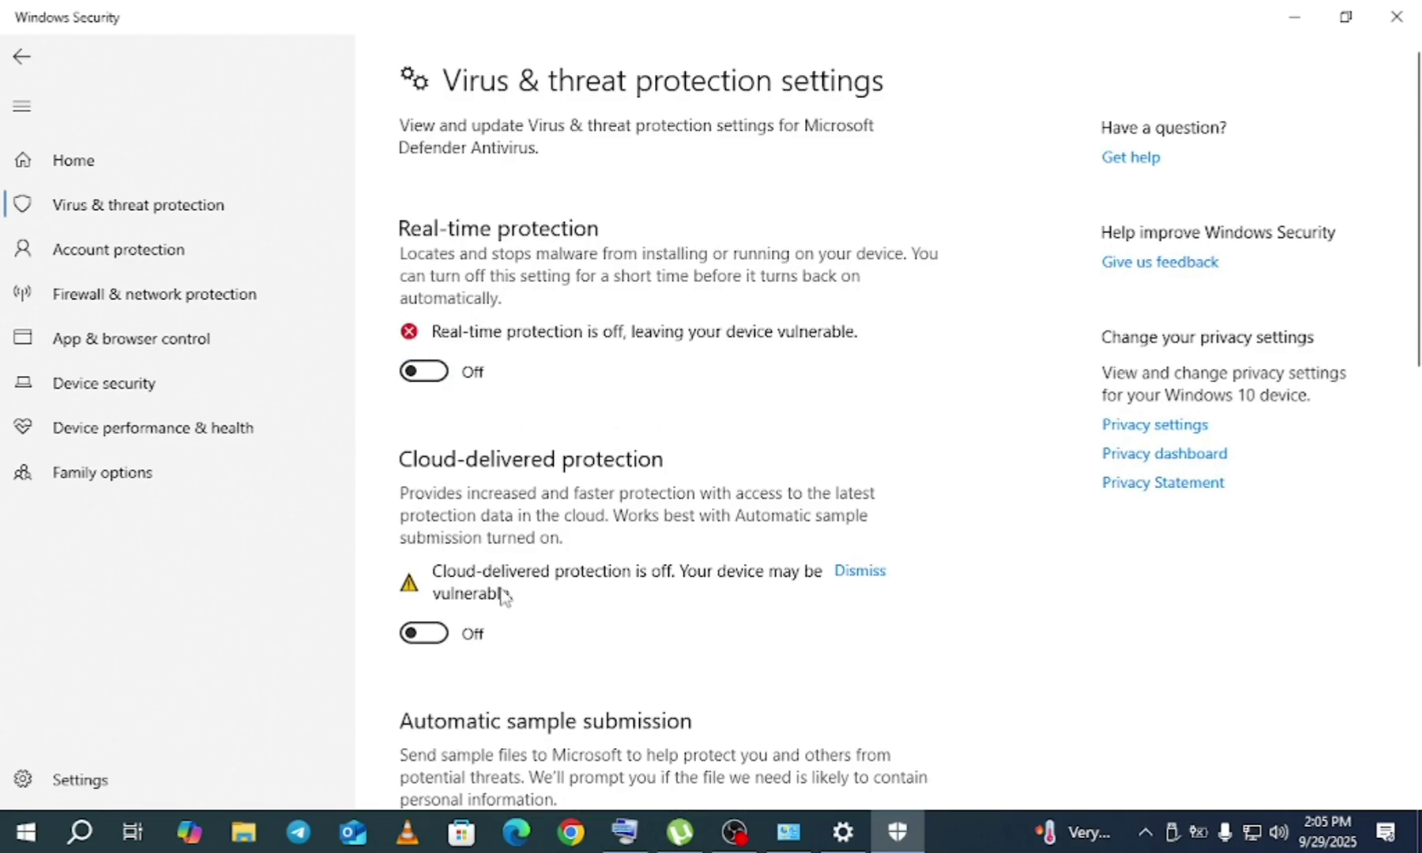
scroll(552, 513, "down", 8)
left_click(1396, 16)
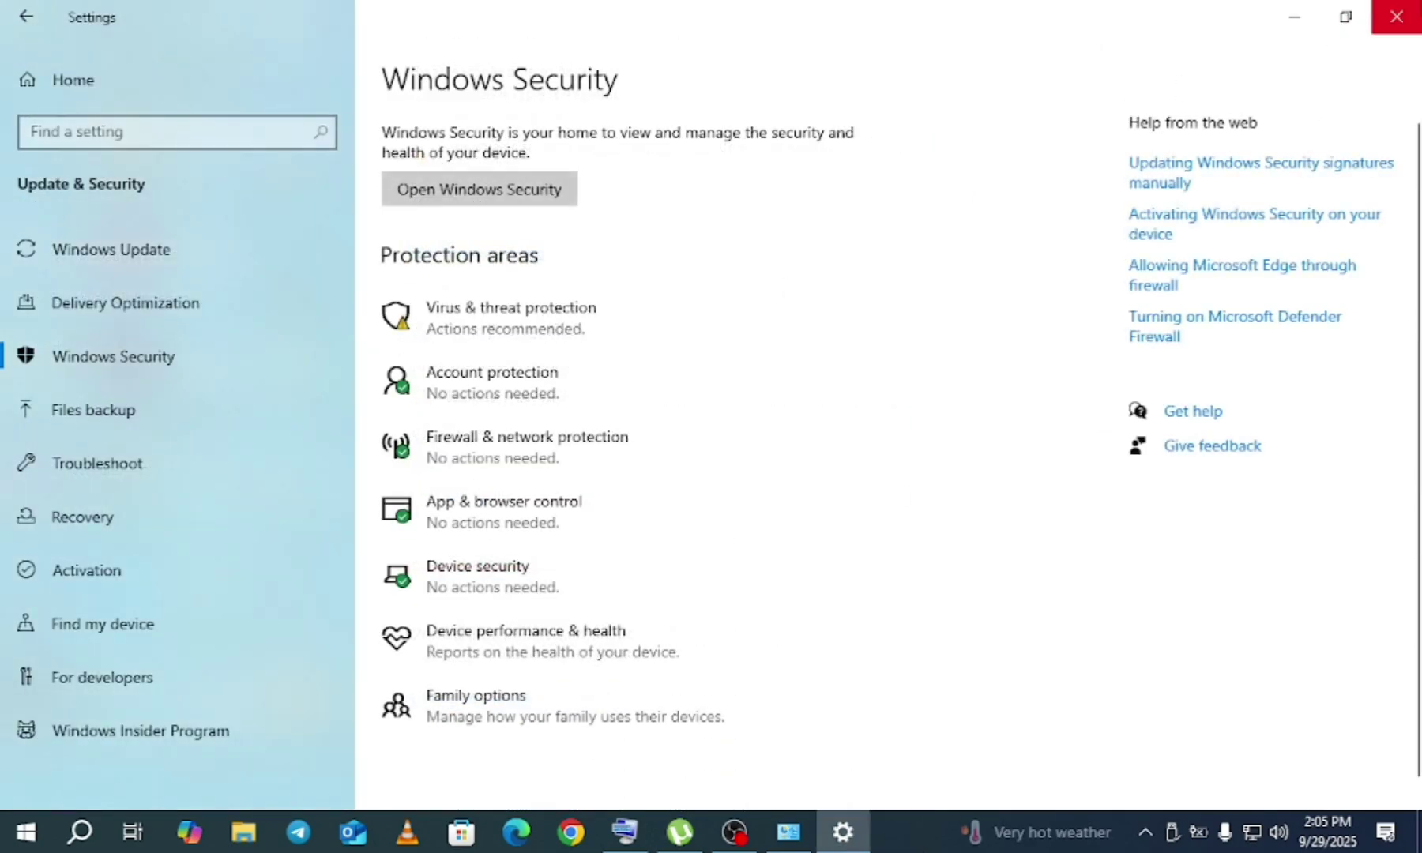
left_click(1397, 17)
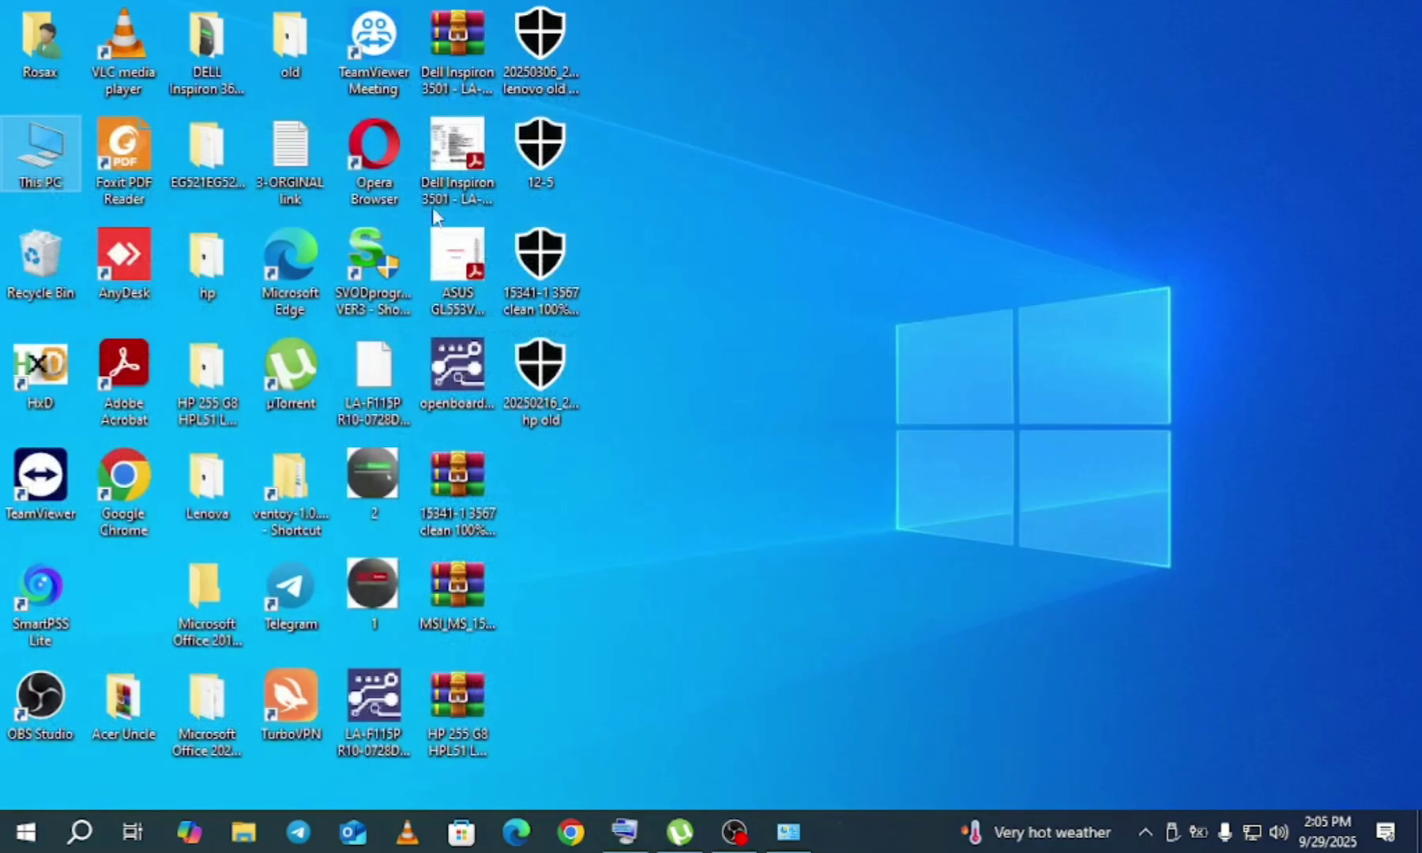
Browse USB Drive (D:) through _Getintopc.com_SketchUp_Pro_v20.0.363x64 to the innermost SketchUp_Pro_v20.0.363x64 folder
double_click(33, 162)
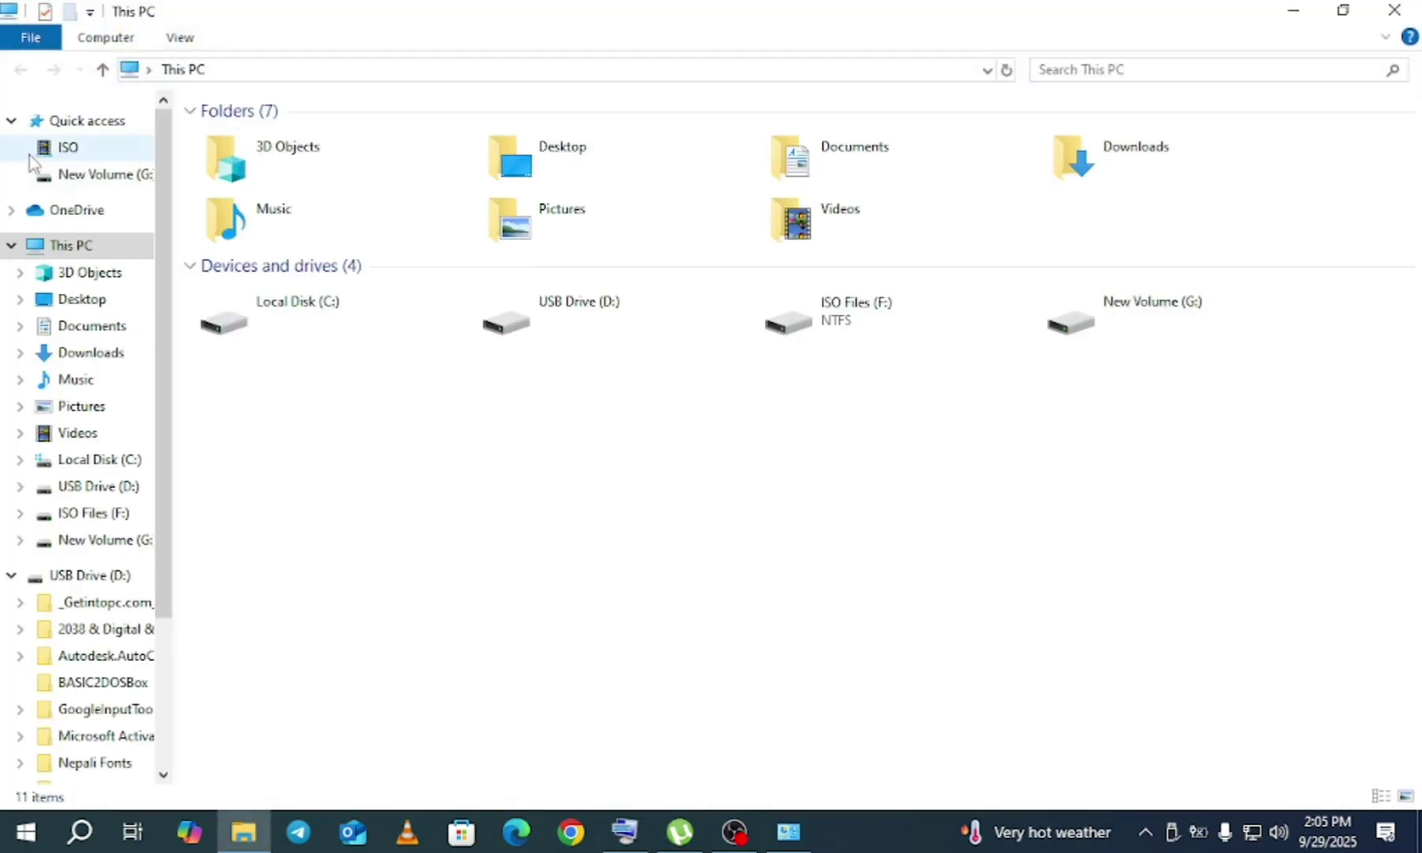
double_click(680, 330)
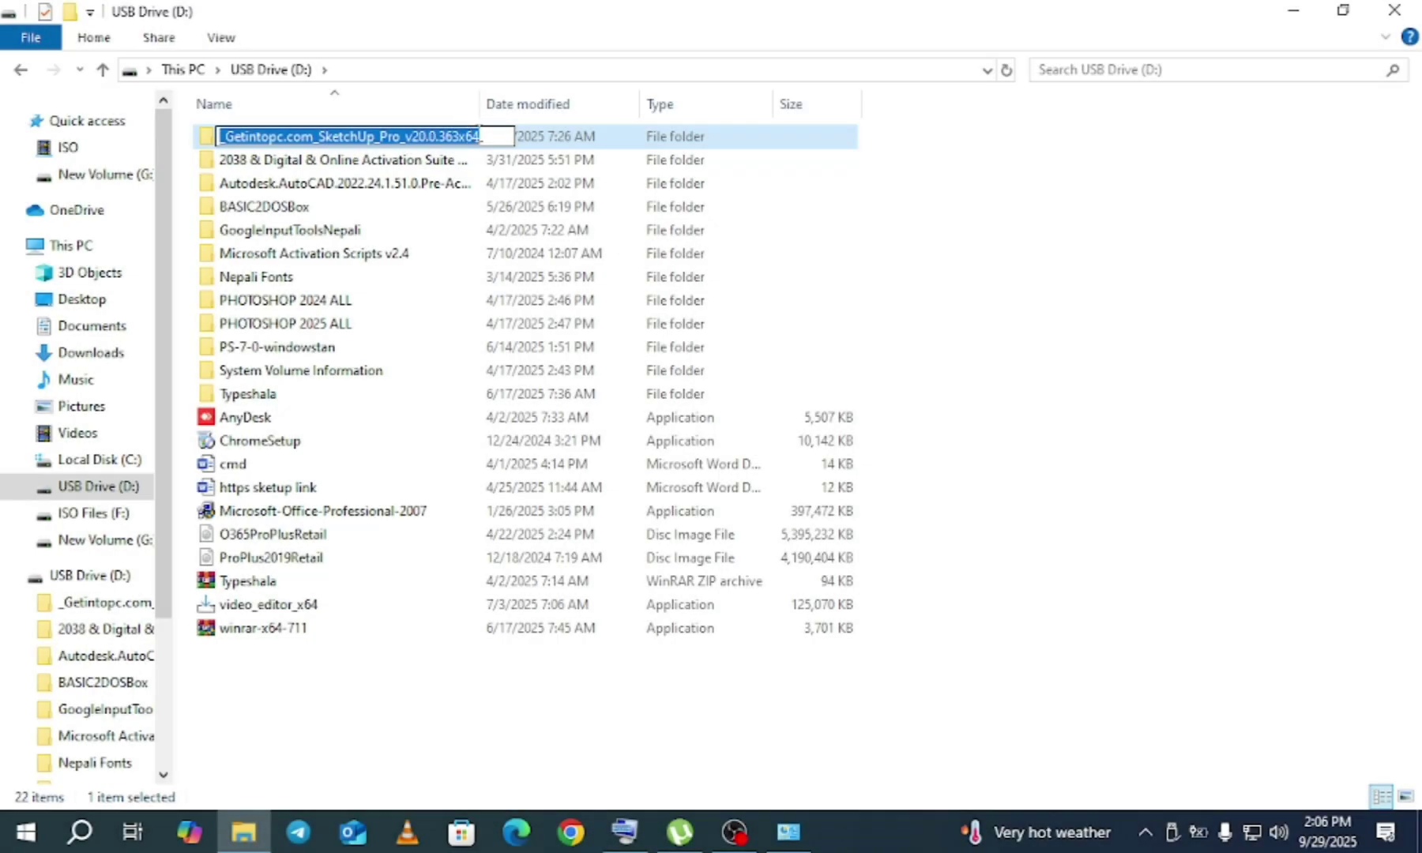
double_click(559, 144)
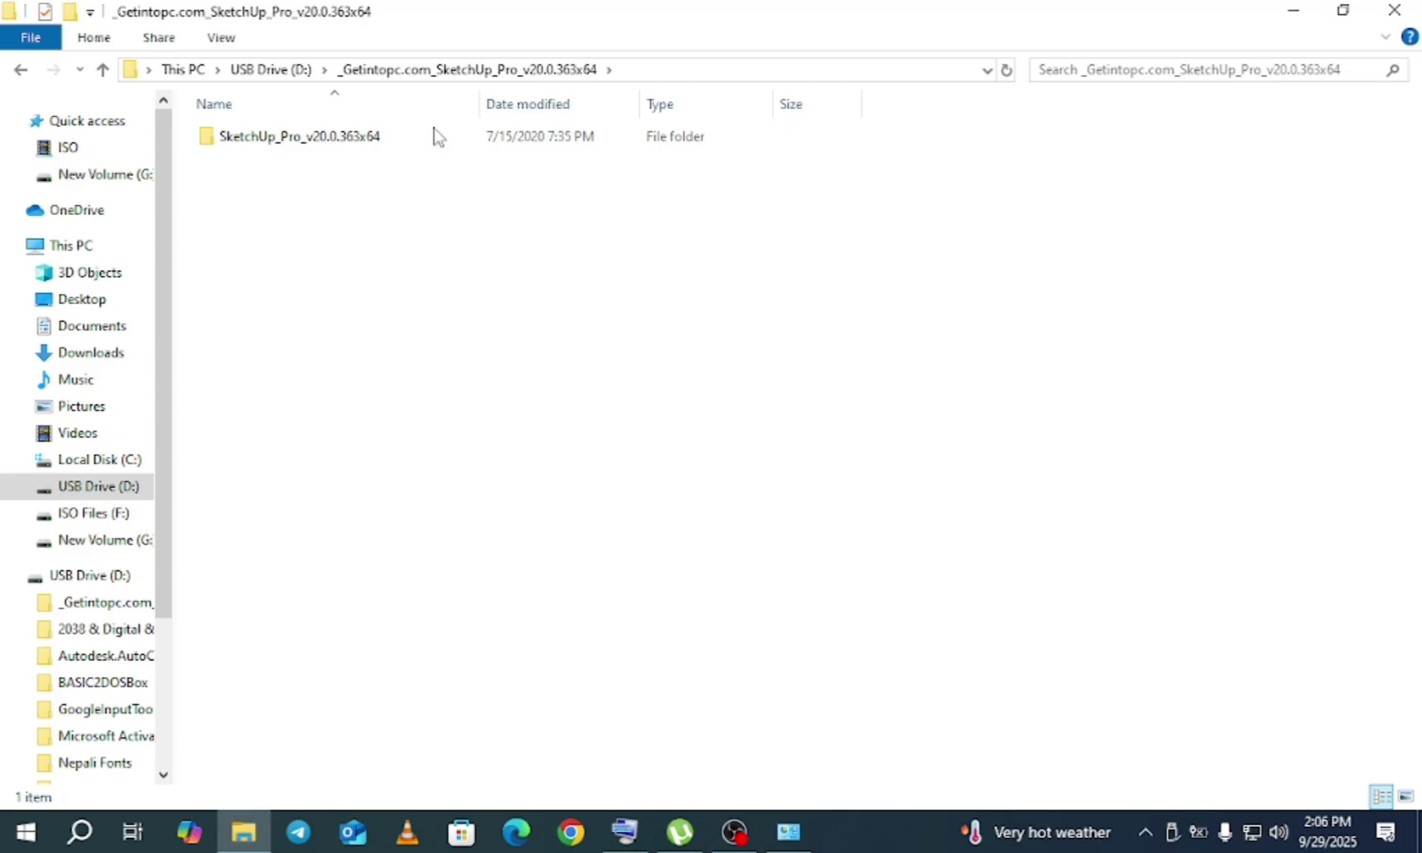
double_click(387, 136)
double_click(389, 137)
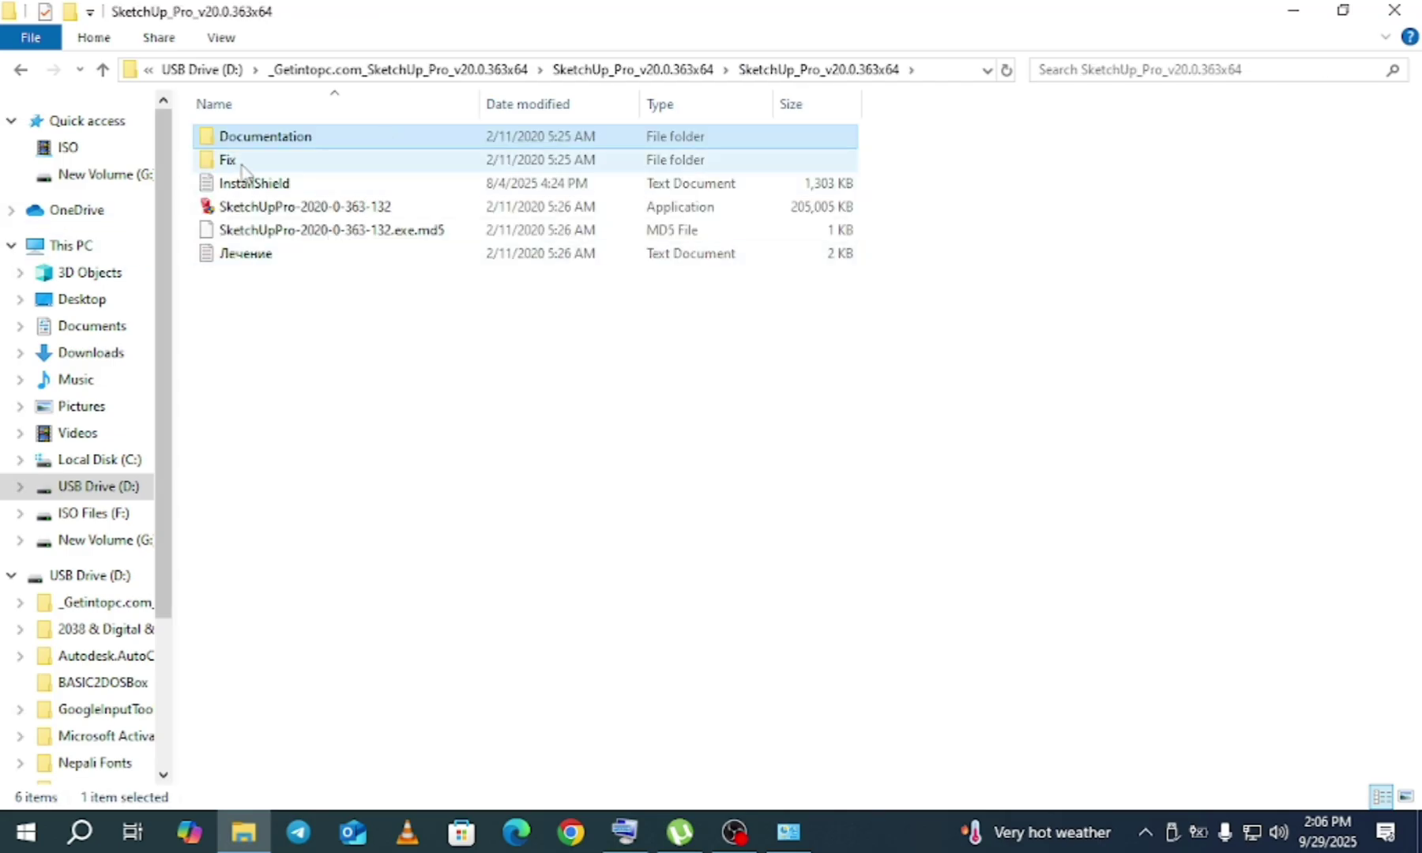
double_click(285, 208)
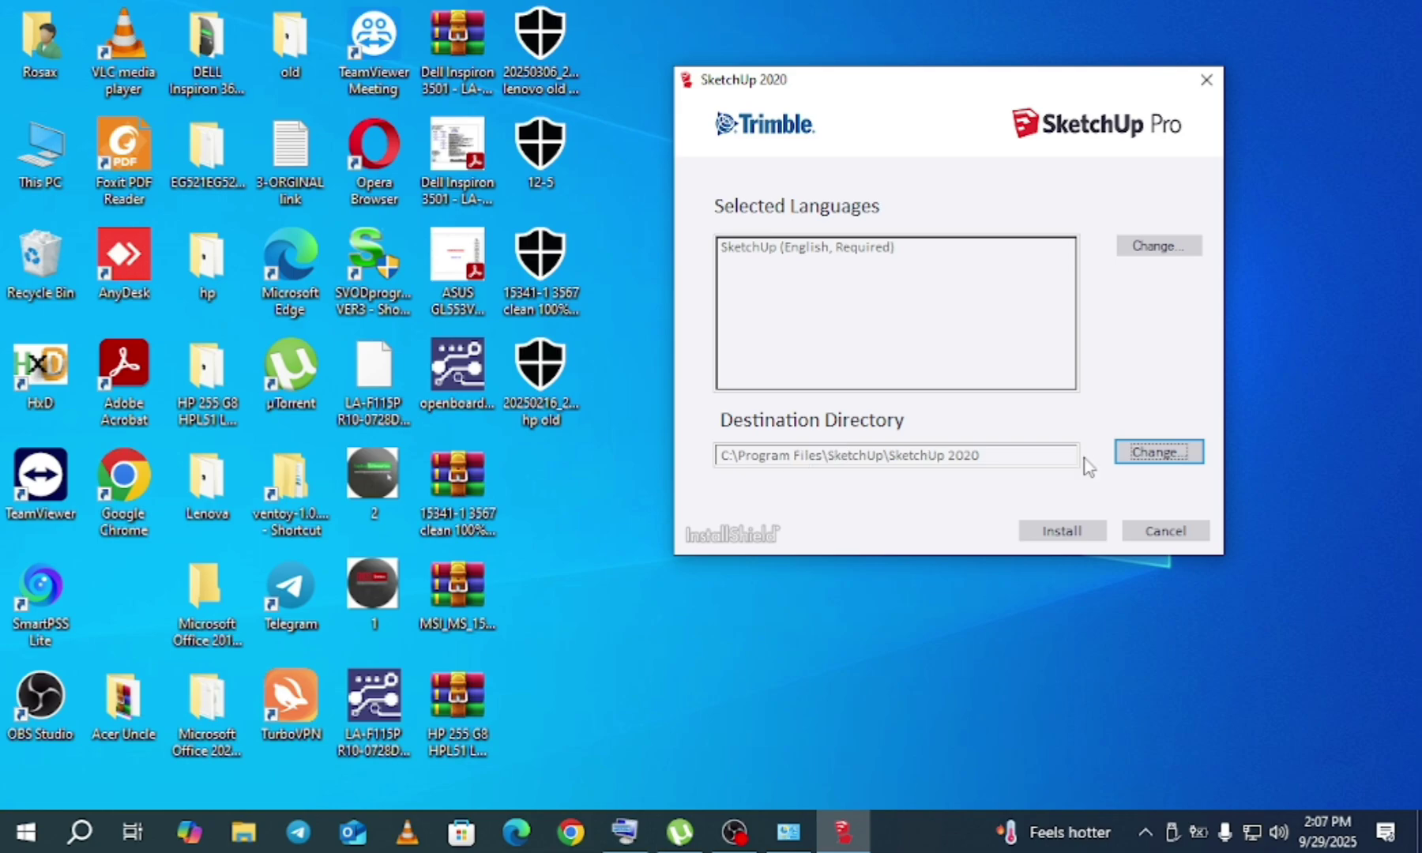
left_click(1065, 532)
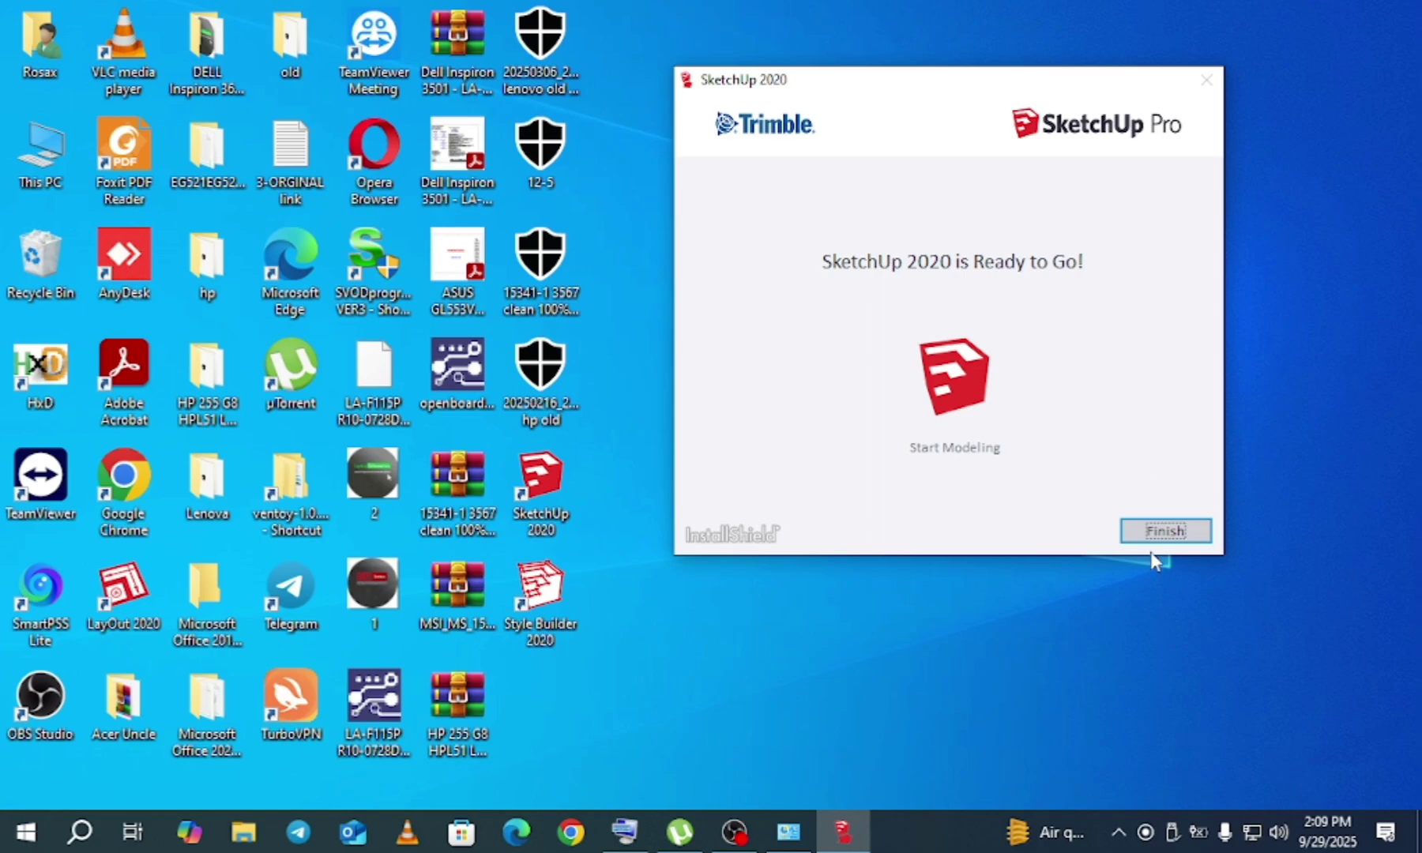
left_click(1175, 532)
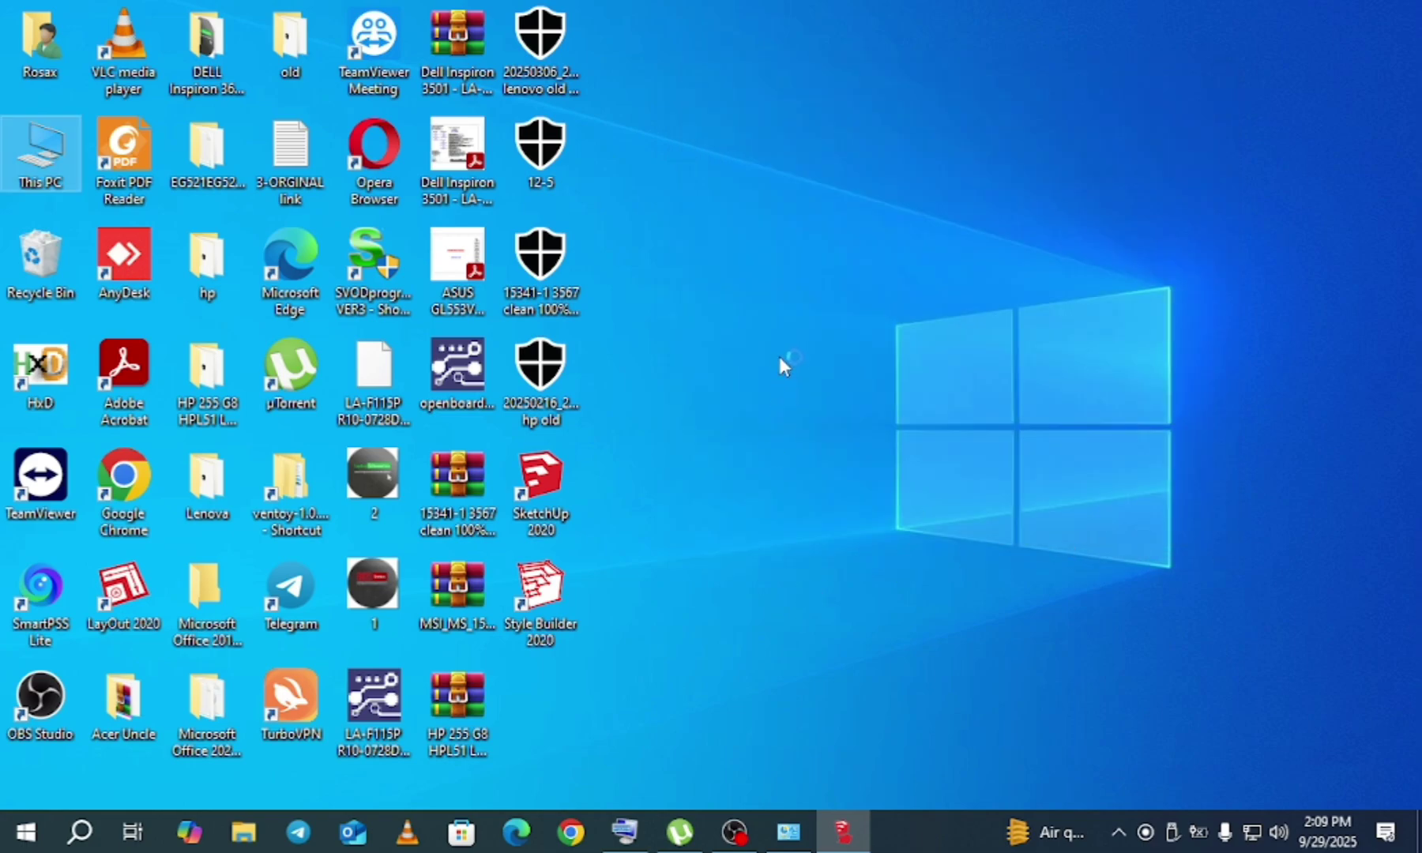
Refresh the desktop and move the SketchUp 2020, LayOut 2020 and Style Builder 2020 shortcuts into a separate column on the empty area
right_click(850, 435)
left_click(859, 454)
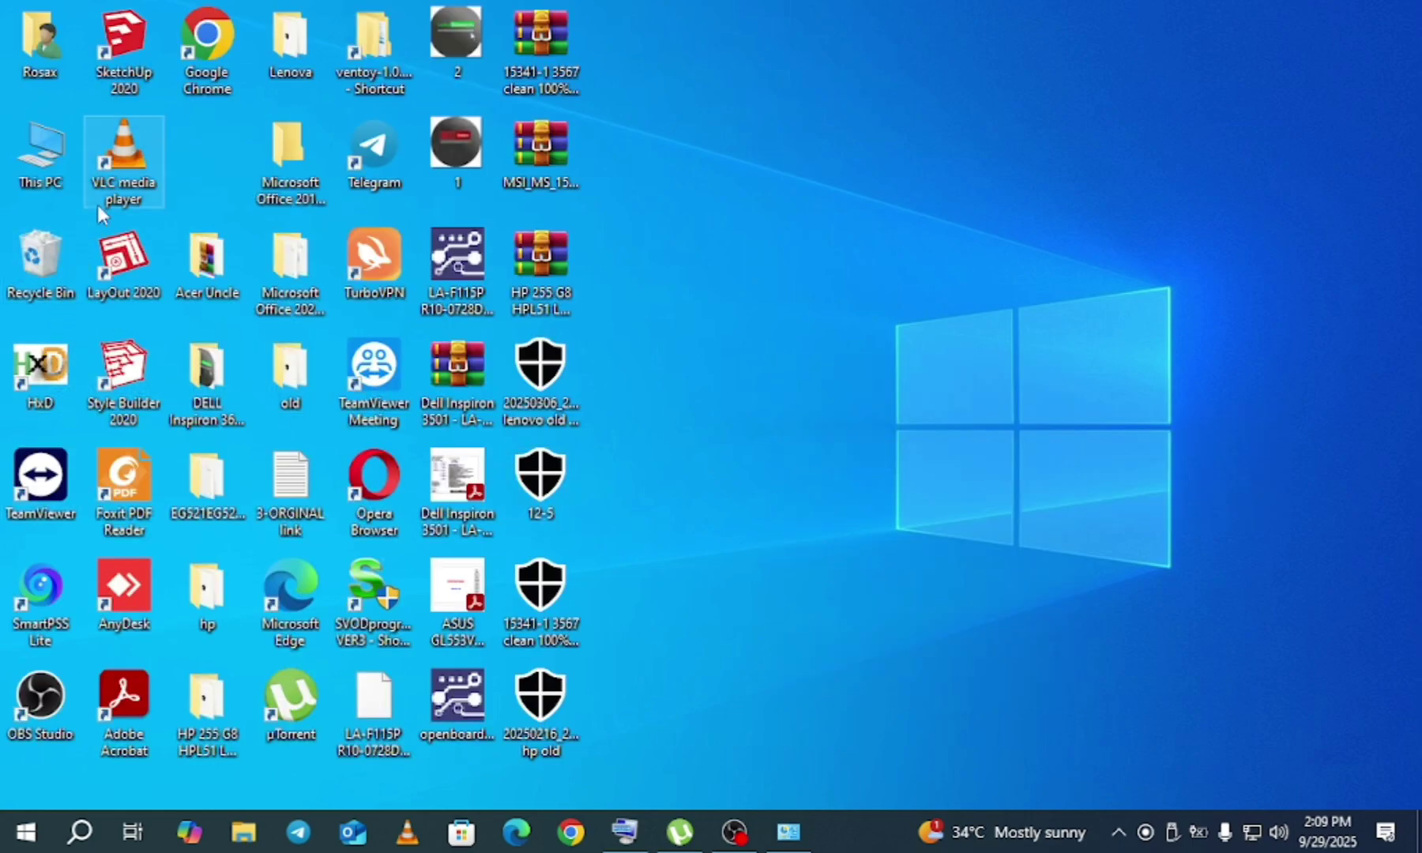
left_click_drag(843, 70, 845, 71)
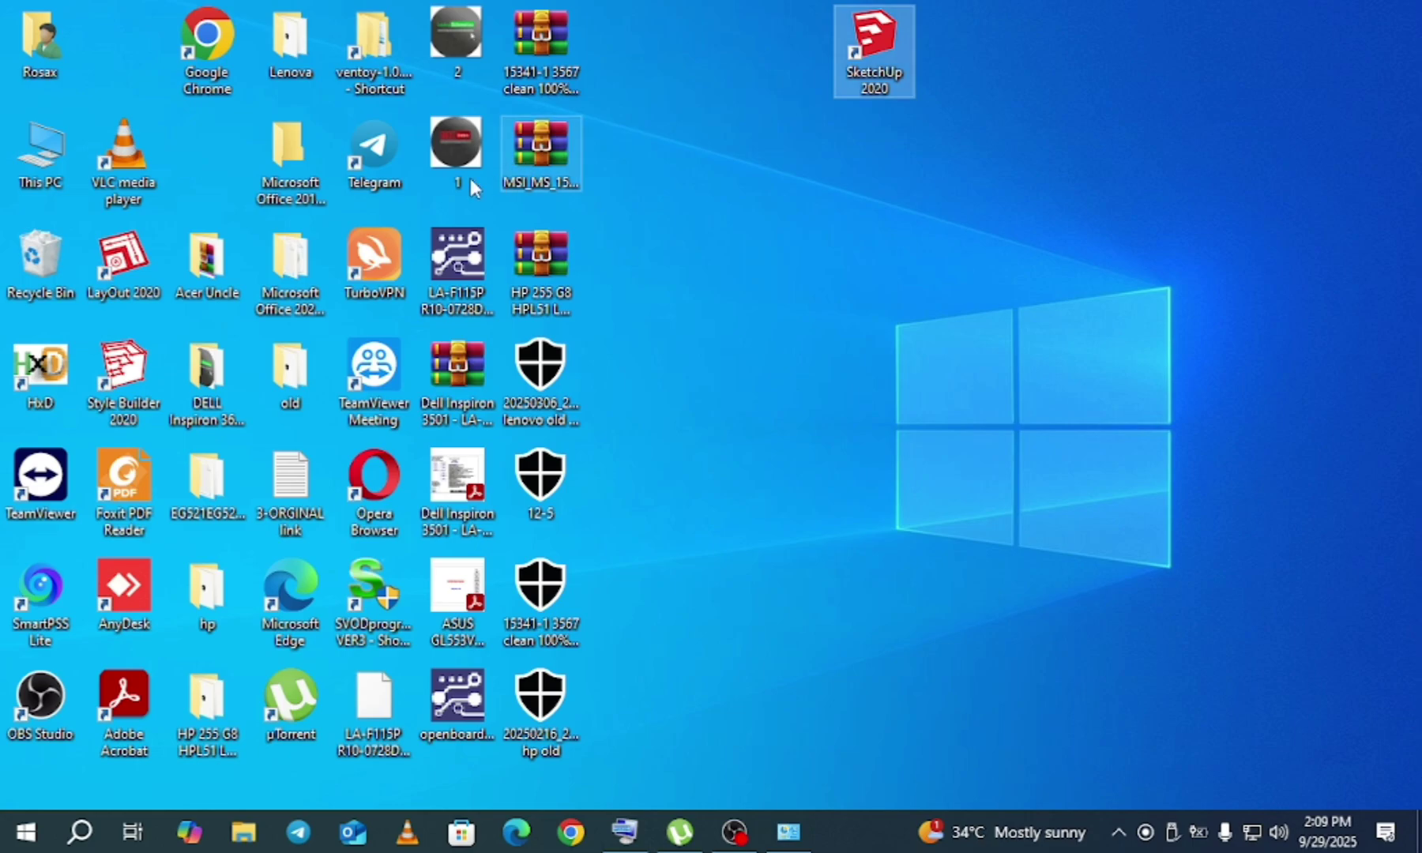
left_click_drag(105, 260, 876, 165)
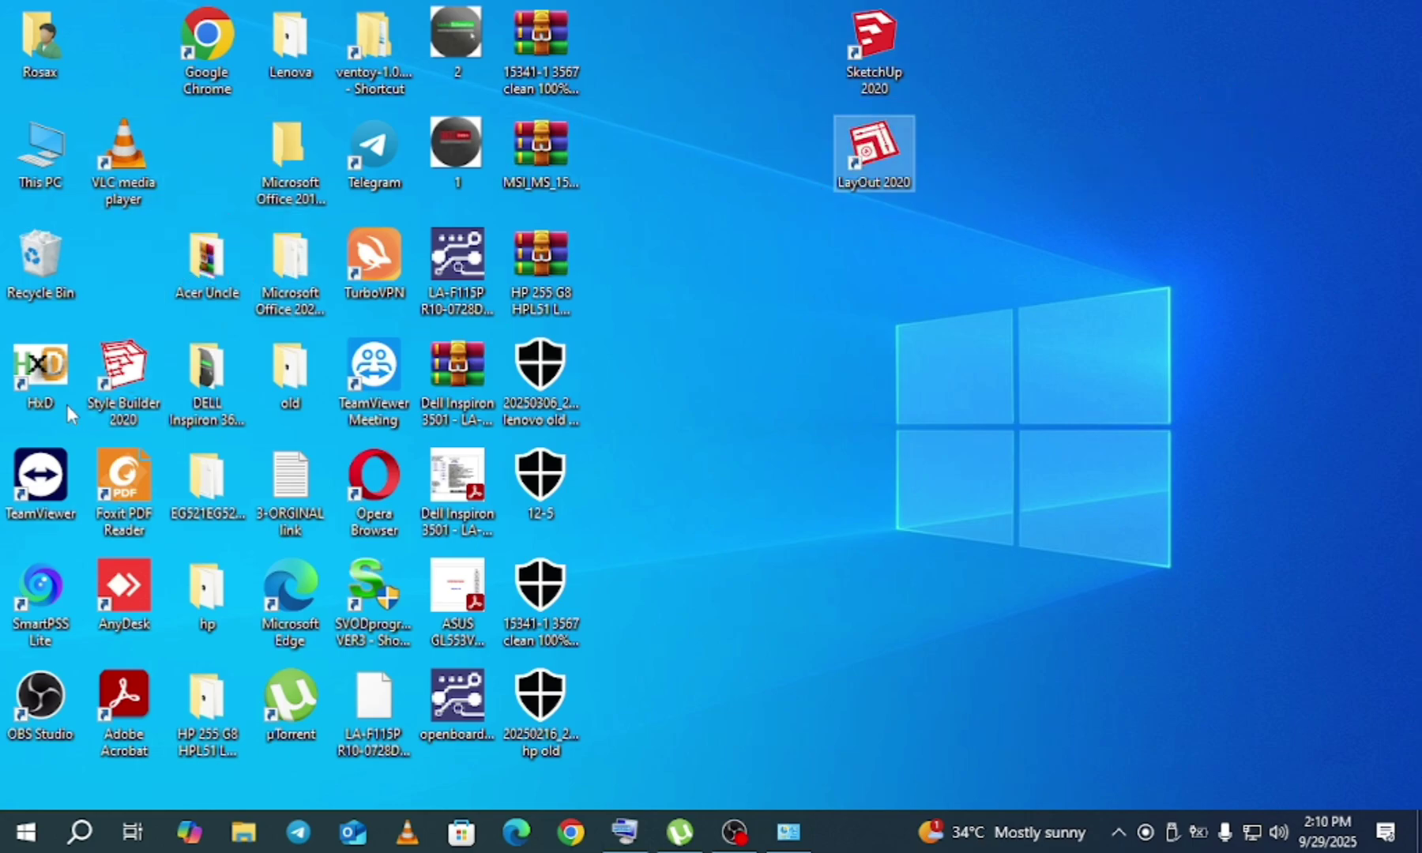
left_click_drag(120, 371, 861, 258)
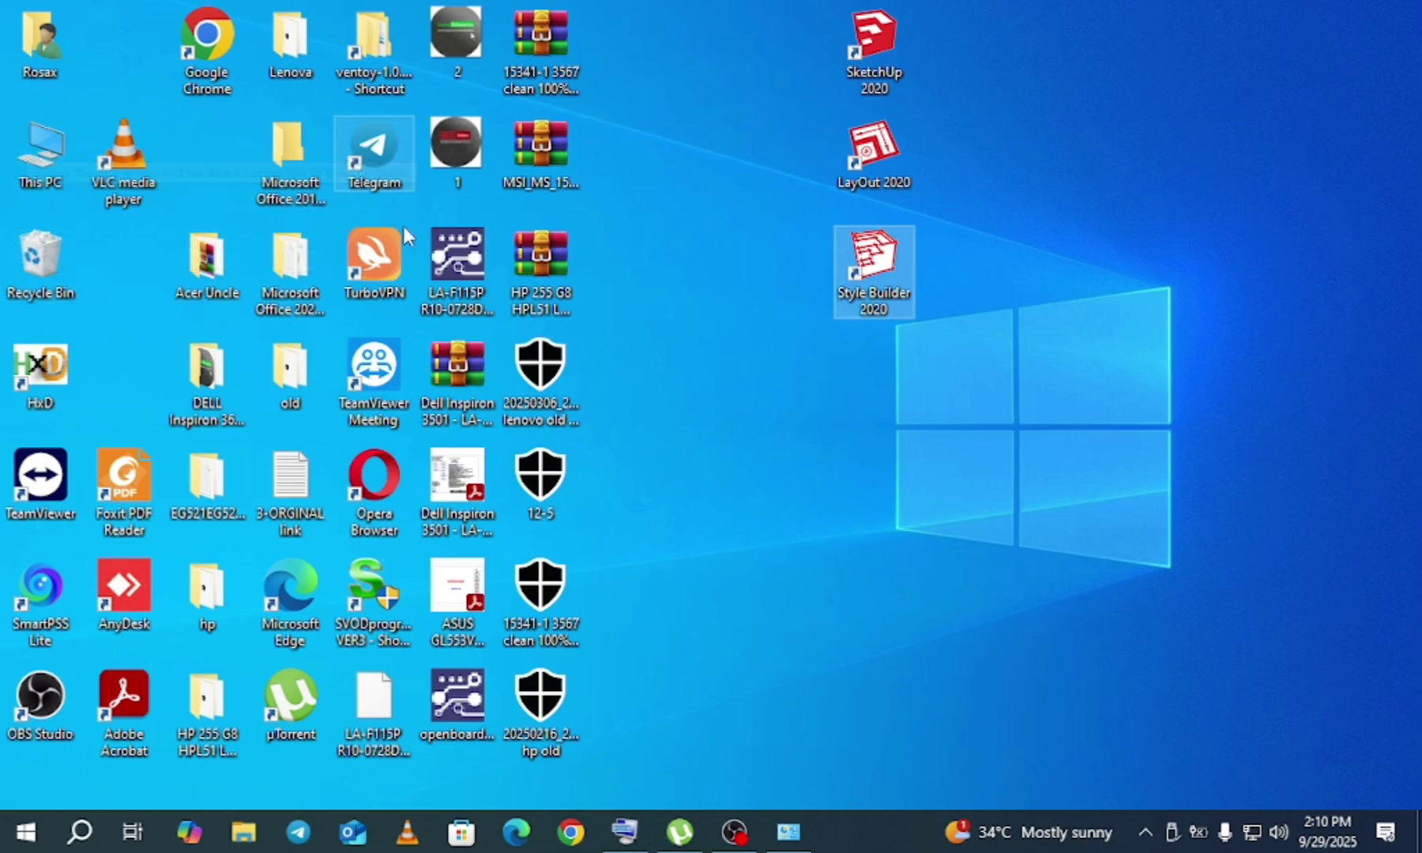
Open the Fix folder inside the innermost SketchUp_Pro_v20.0.363x64 folder on USB Drive (D:)
left_click(41, 174)
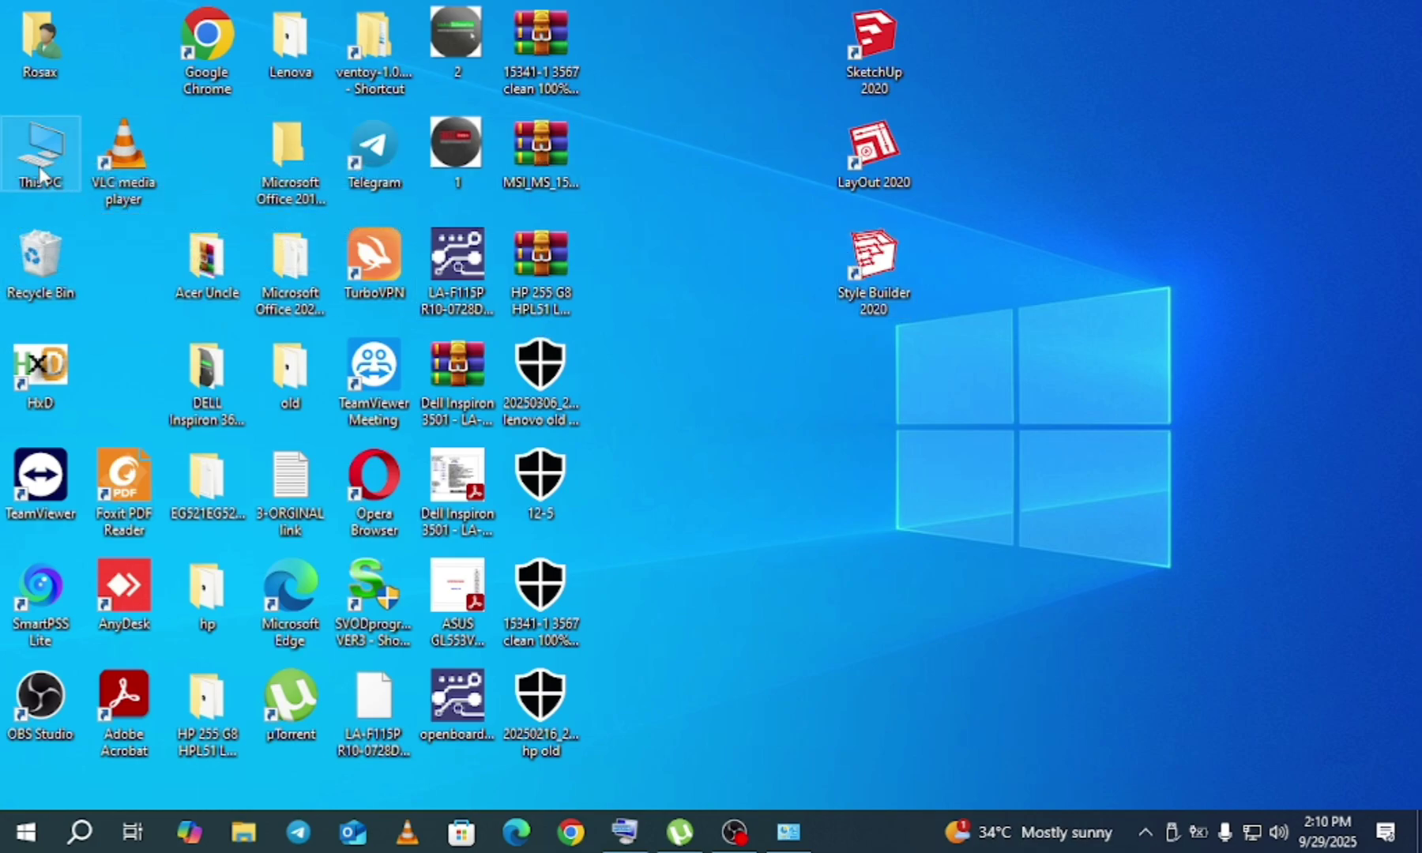
double_click(5, 152)
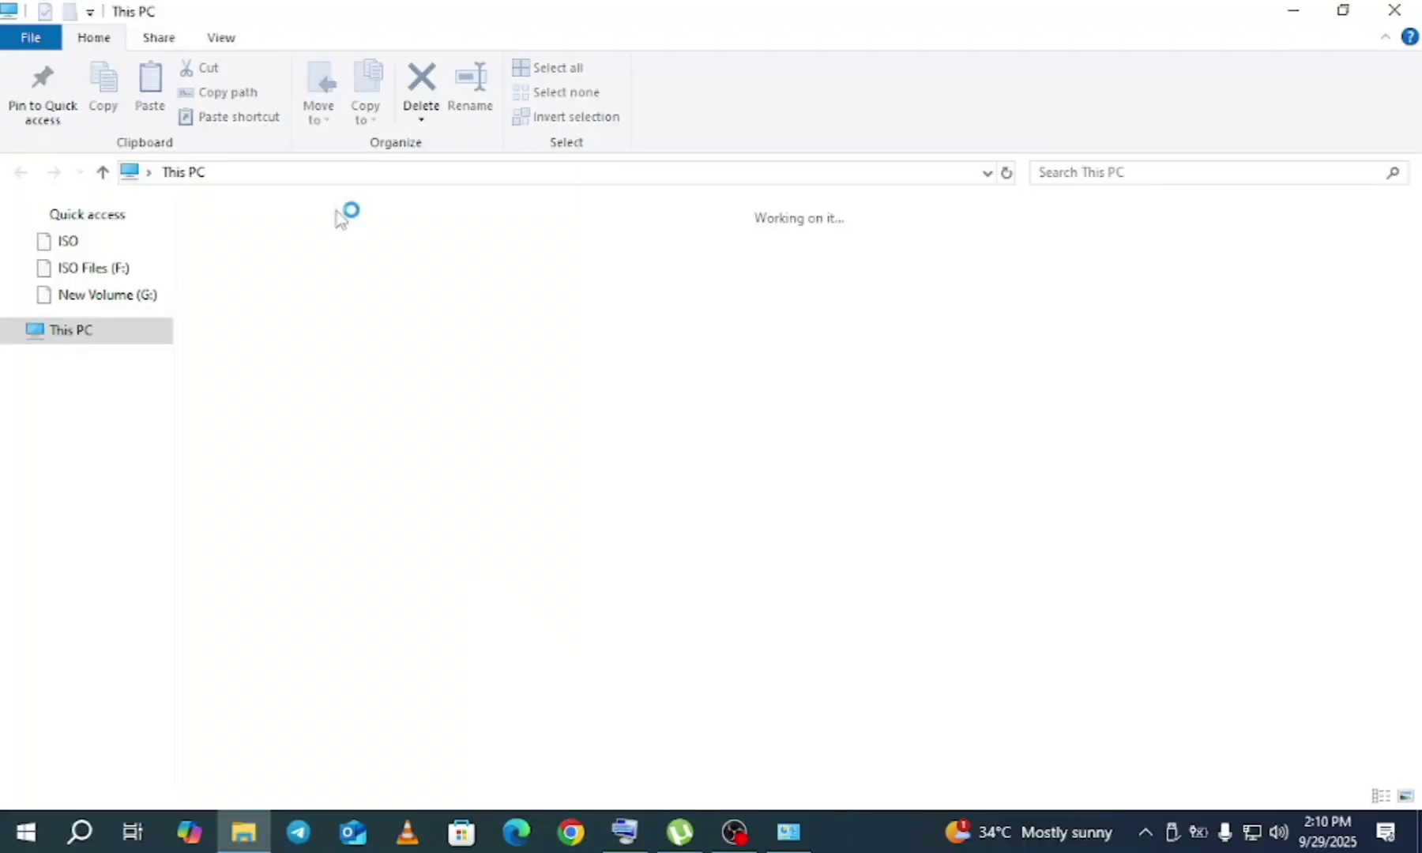
double_click(646, 410)
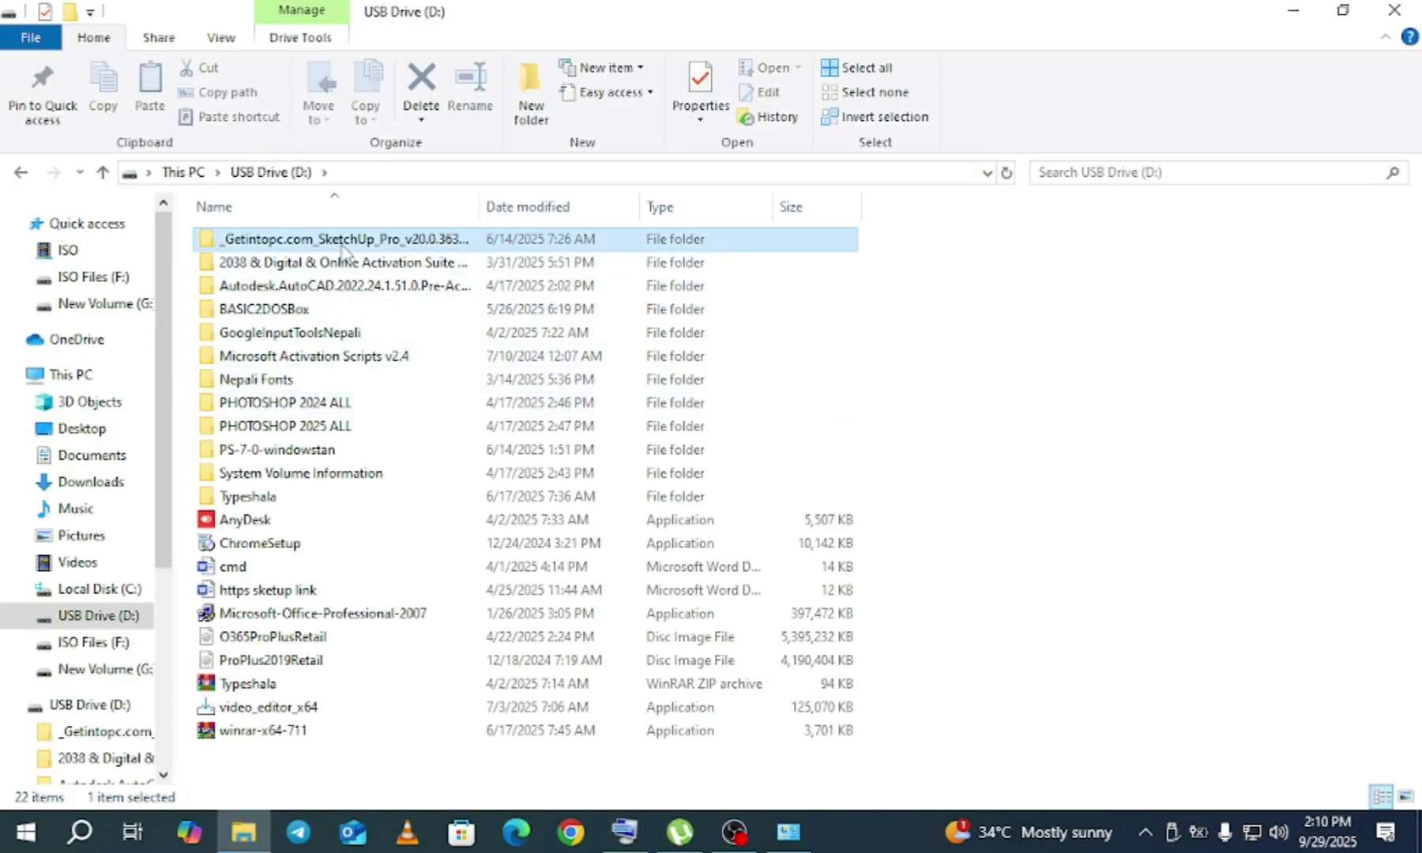
double_click(342, 246)
double_click(342, 245)
double_click(342, 246)
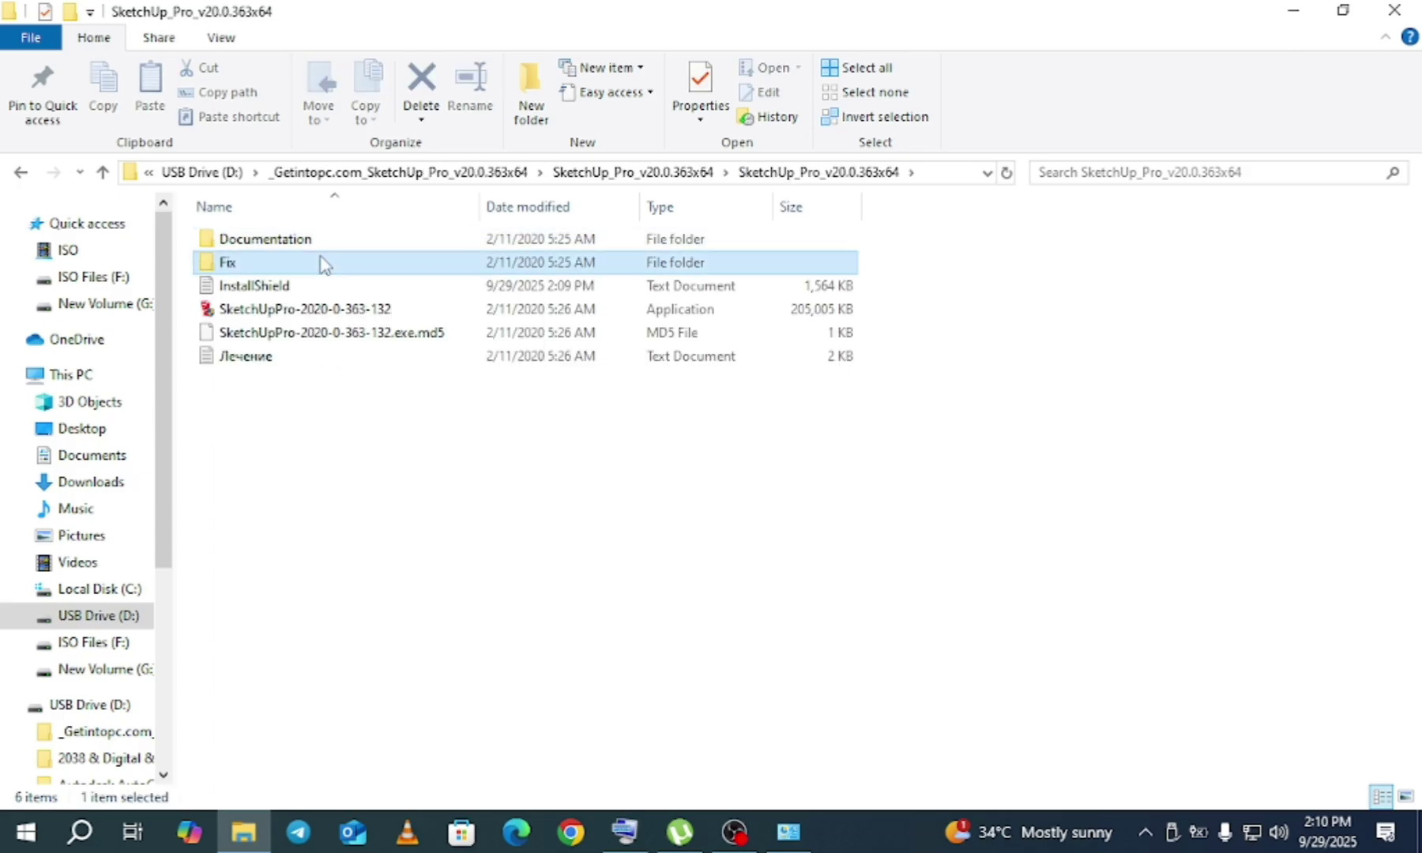
double_click(320, 262)
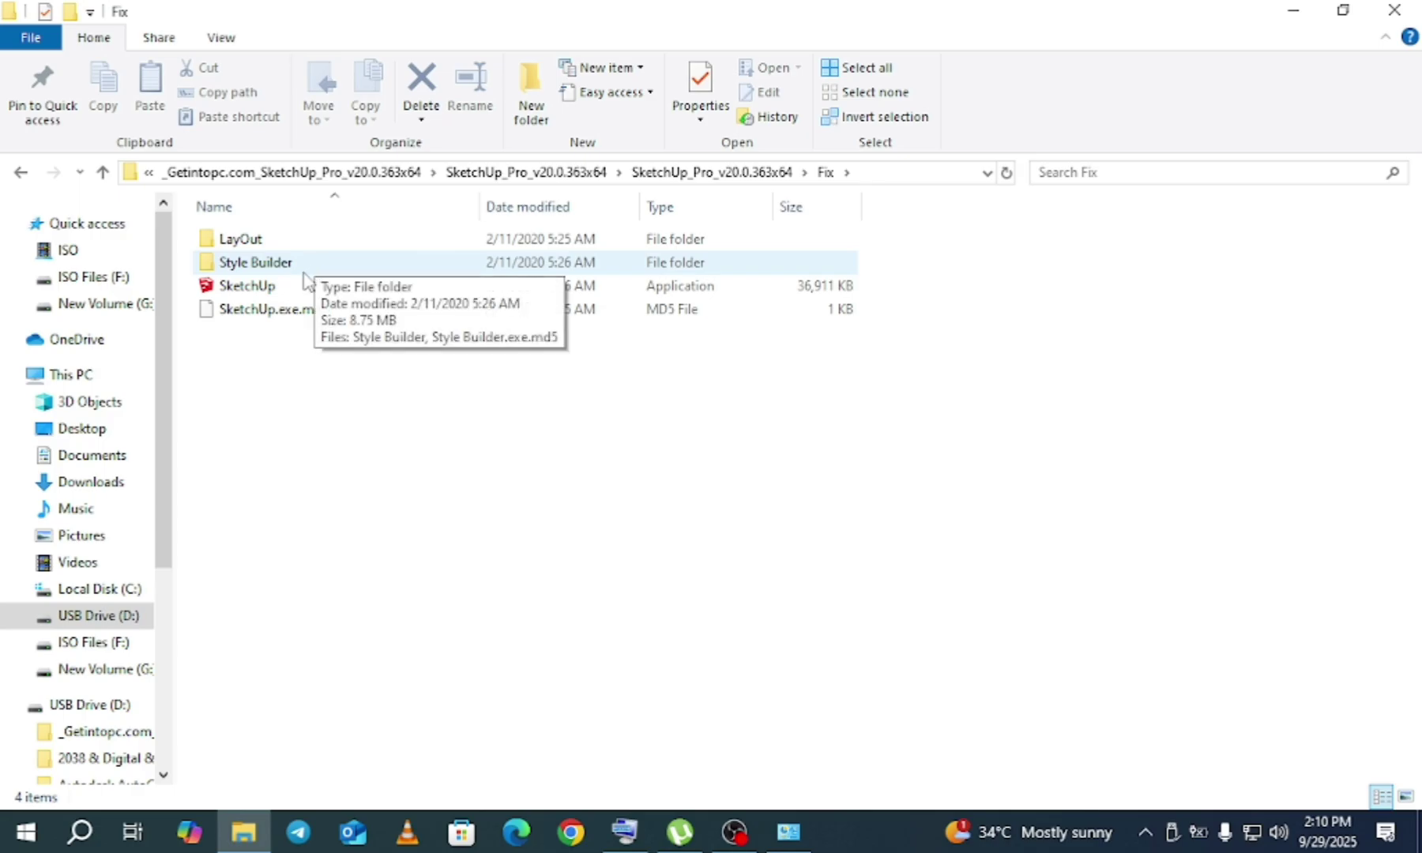
Copy the LayOut application from the Fix folder's LayOut subfolder
double_click(300, 240)
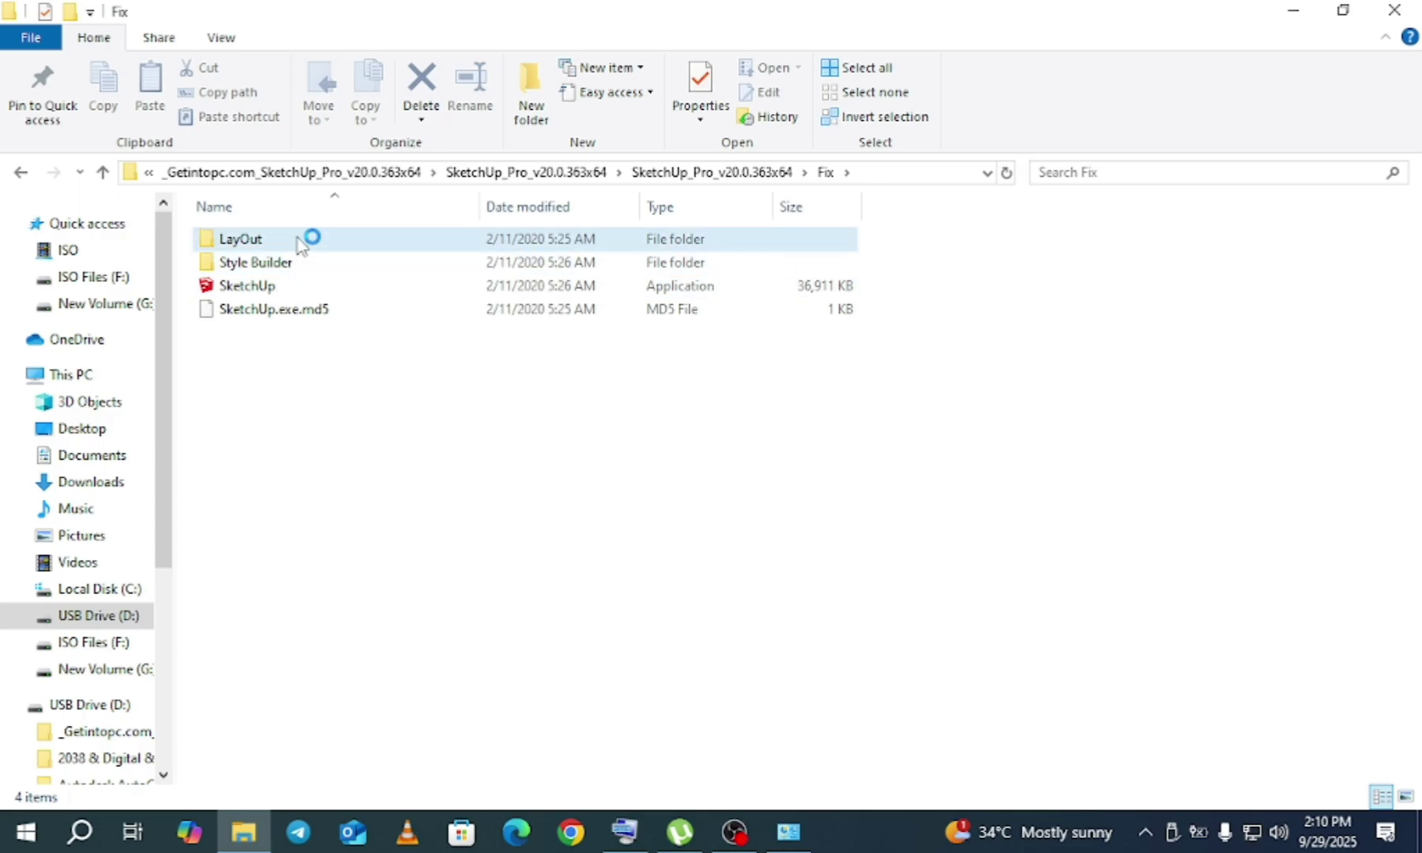
double_click(301, 241)
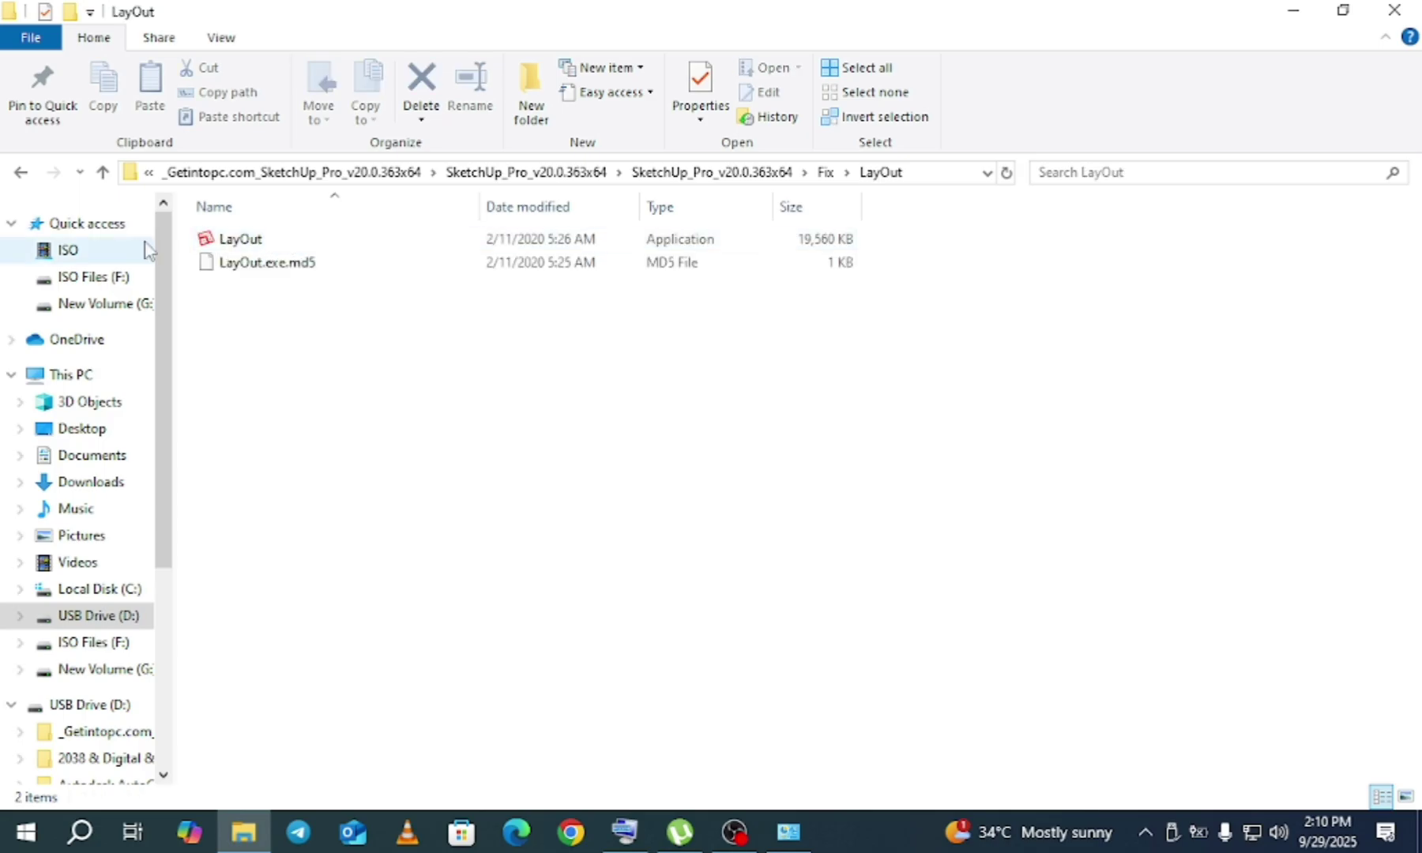
left_click(278, 244)
right_click(277, 241)
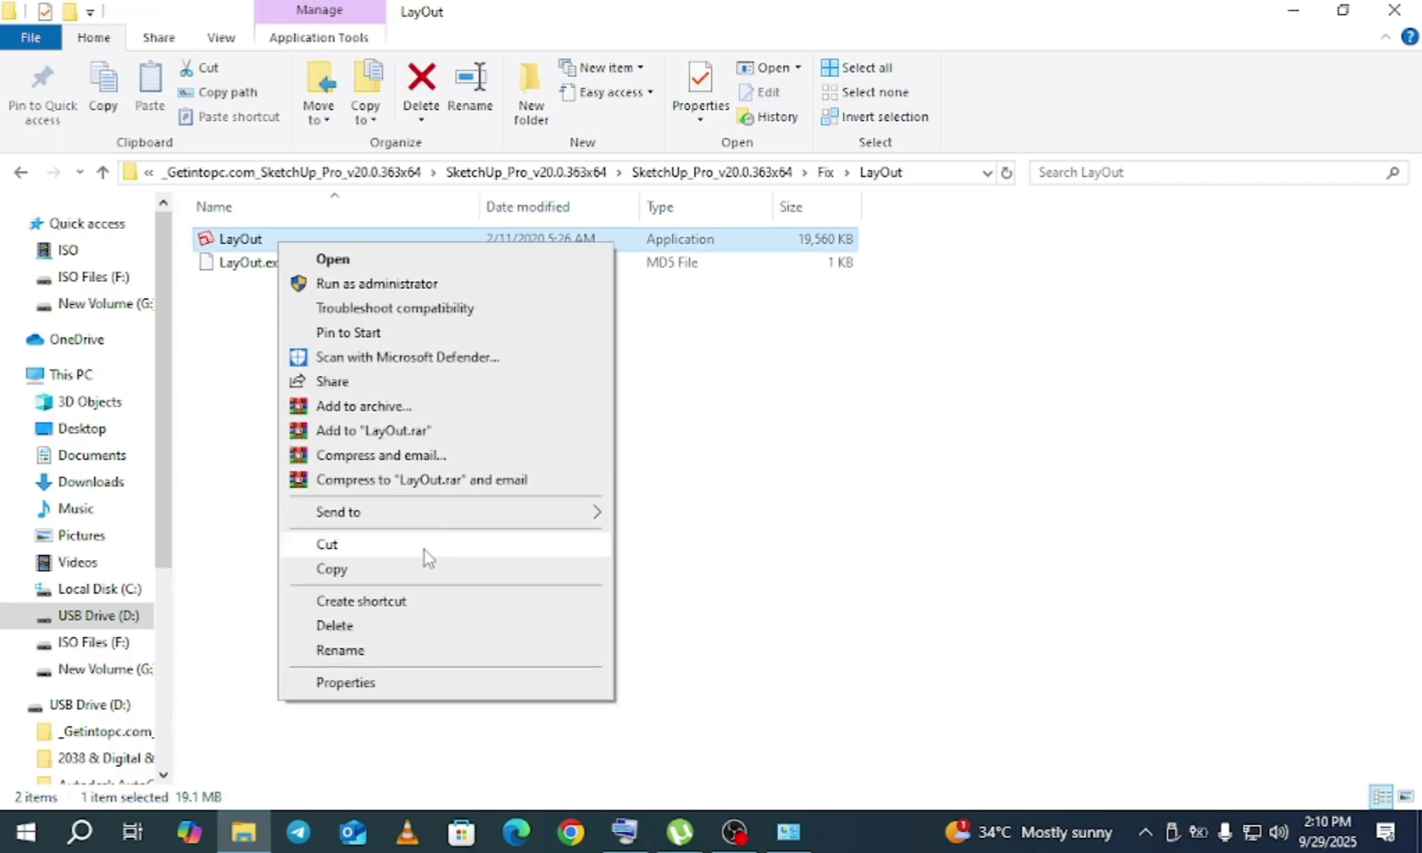
left_click(330, 571)
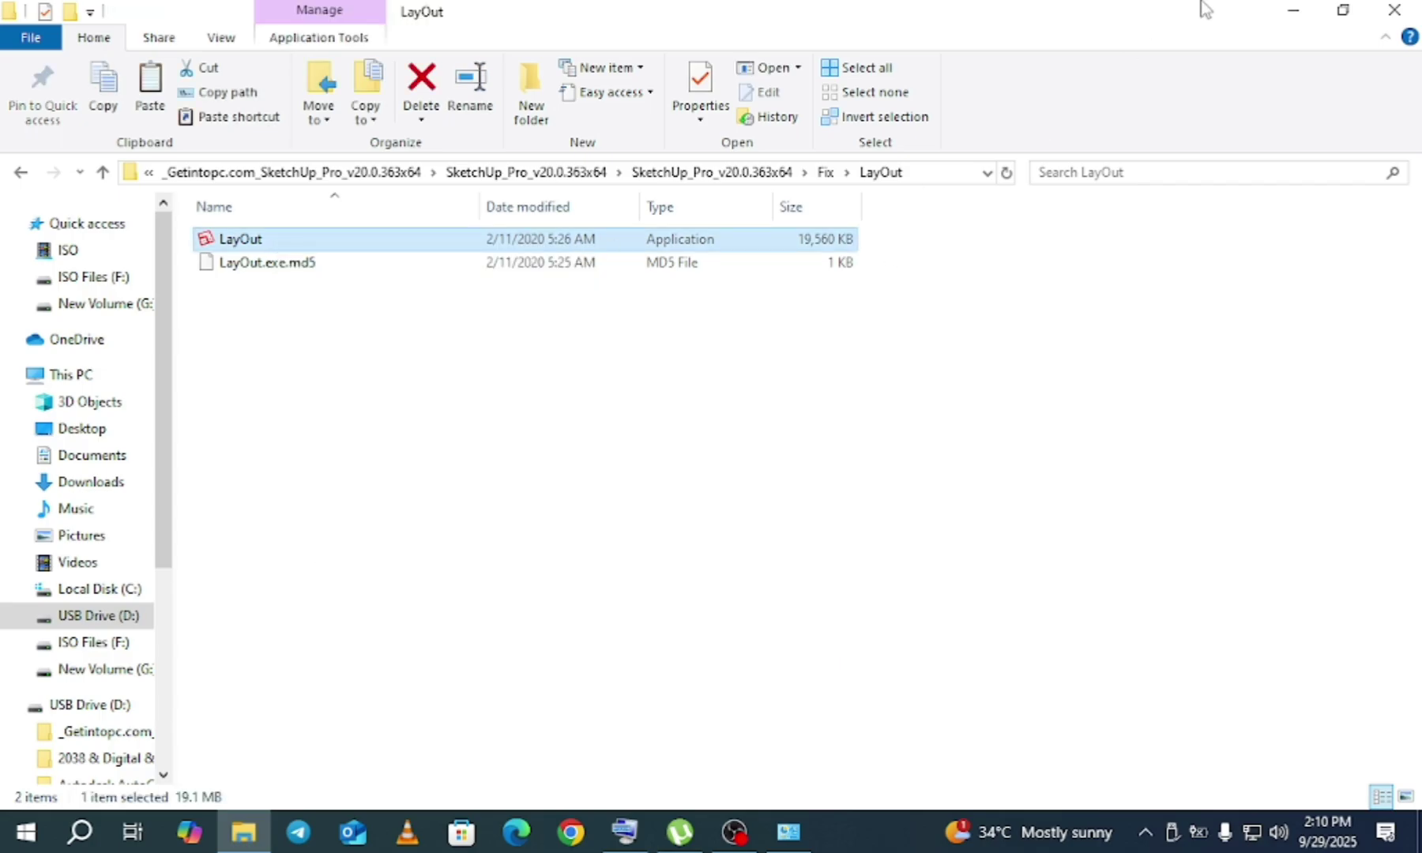
Paste the copied LayOut application into the installed SketchUp 2020 LayOut folder, replacing the existing file with administrator permission
left_click(1291, 12)
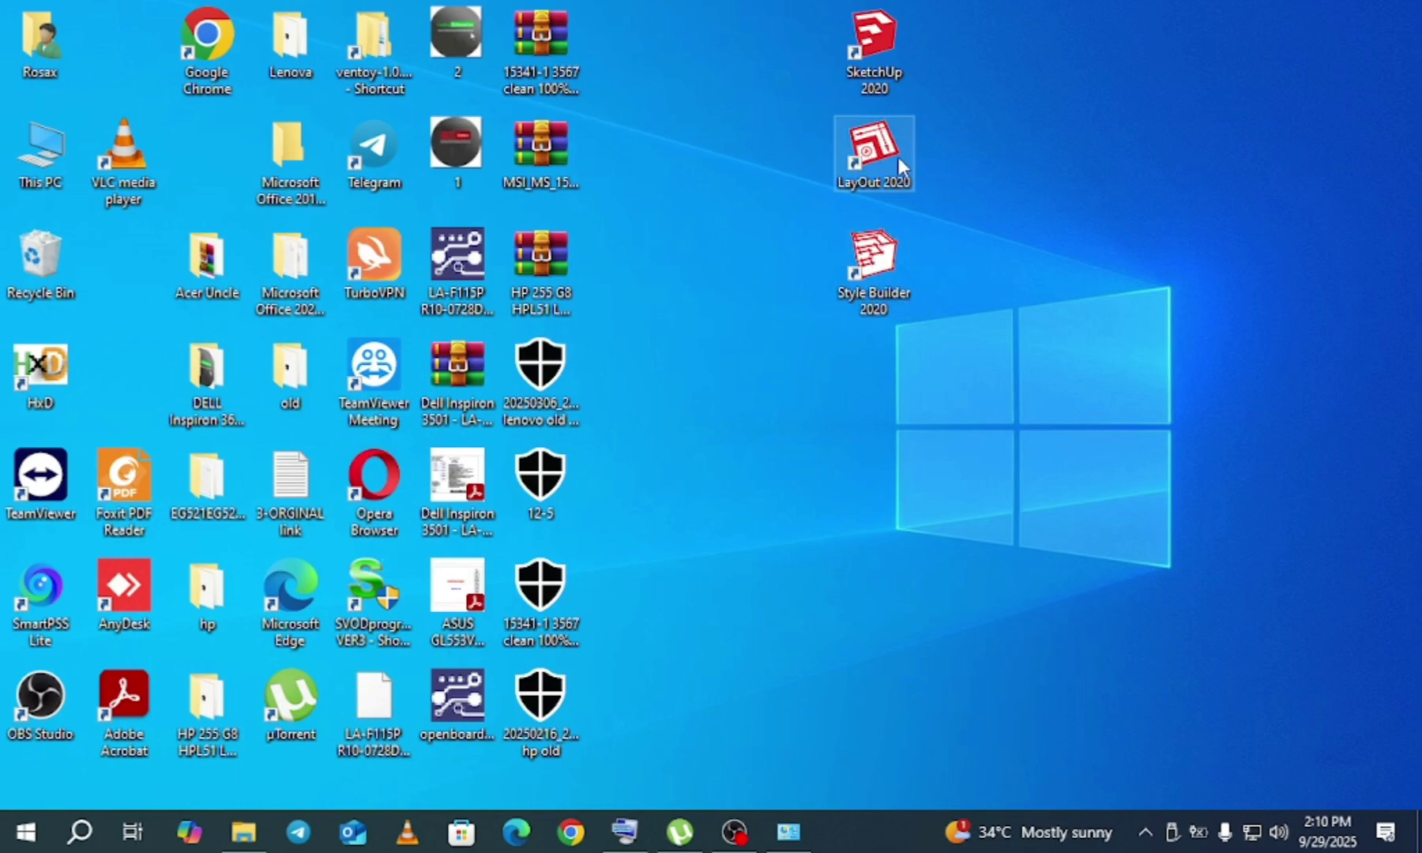
right_click(874, 153)
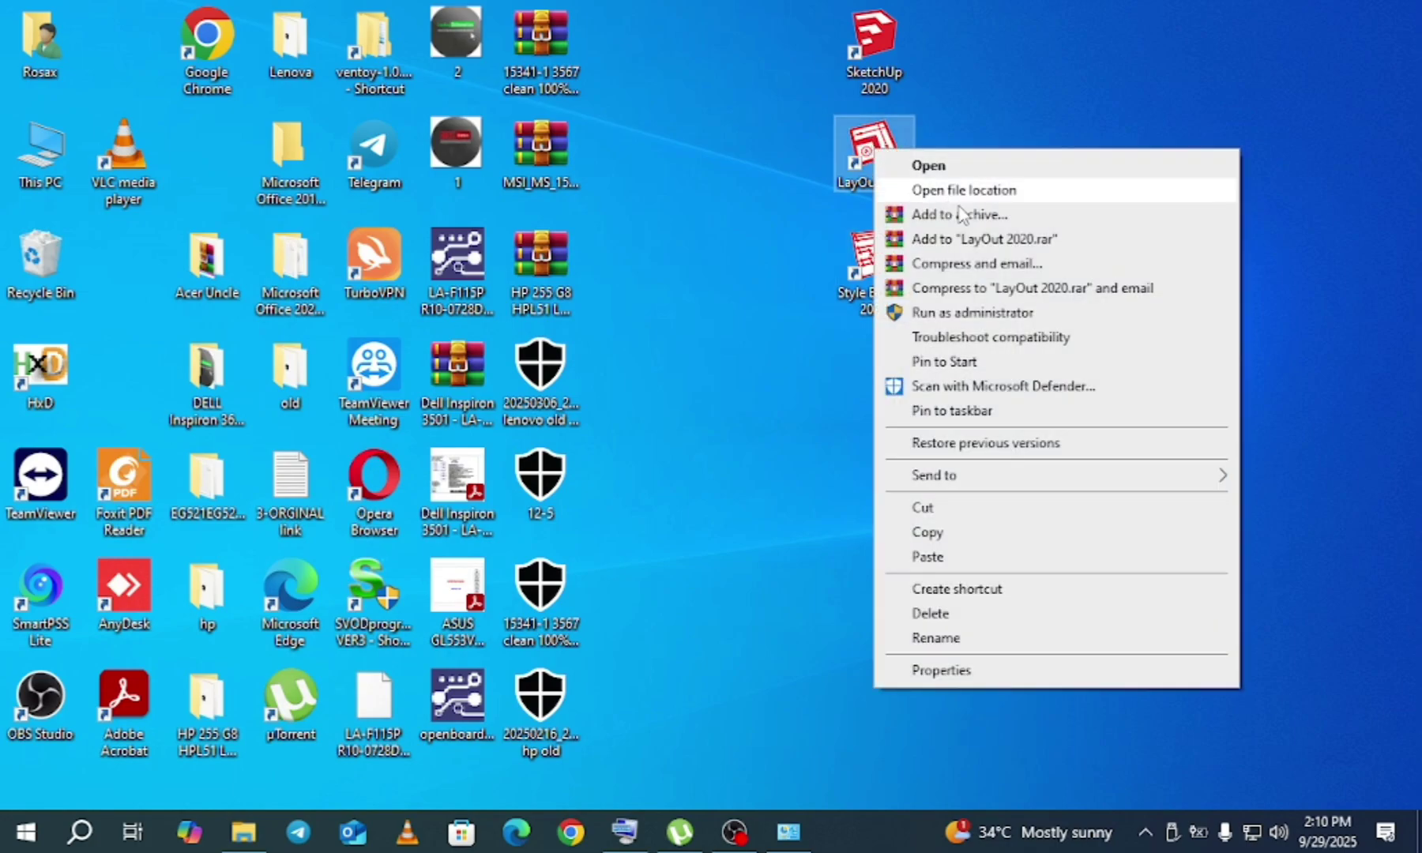
left_click(1012, 196)
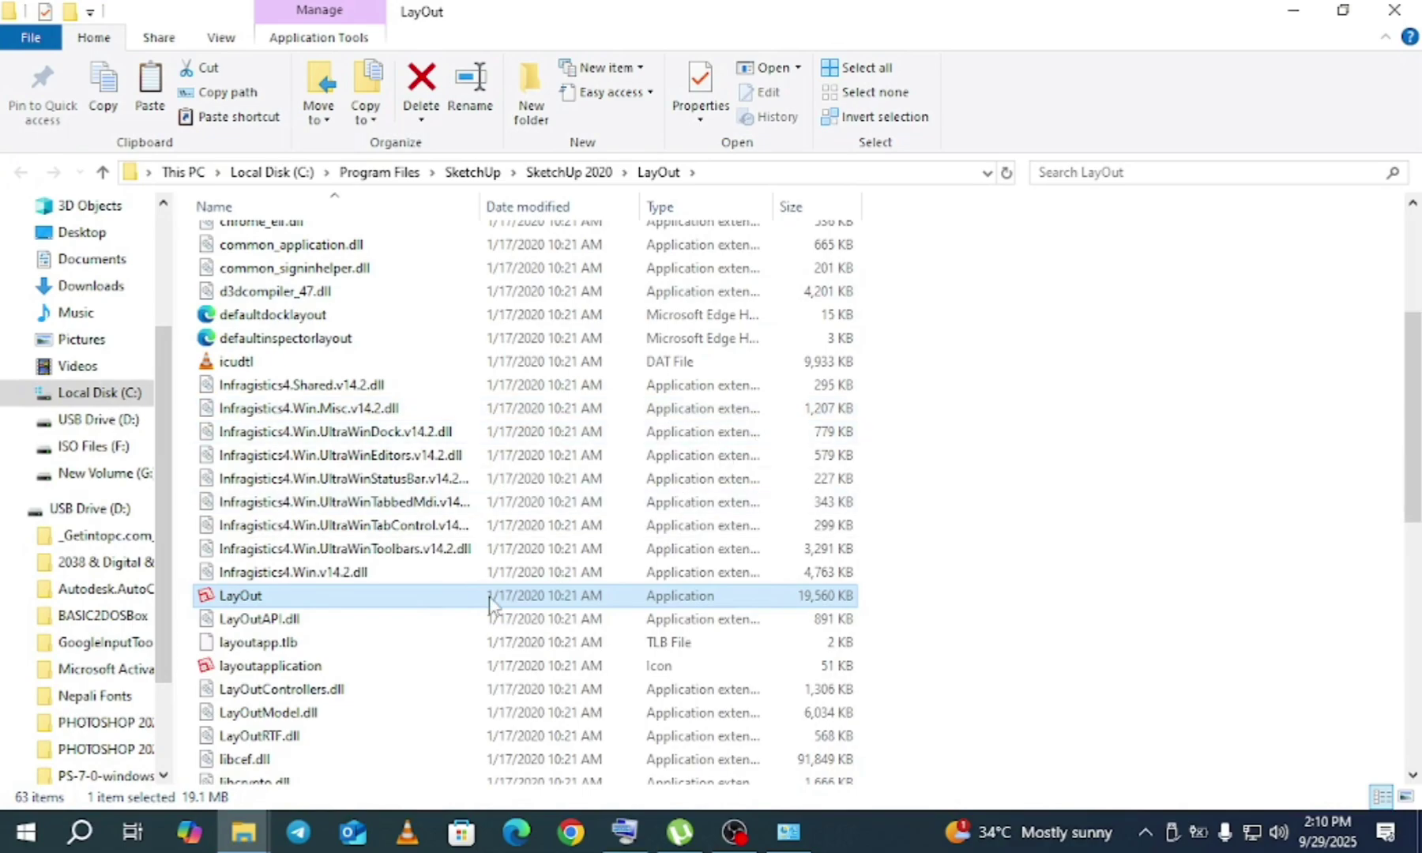
right_click(942, 373)
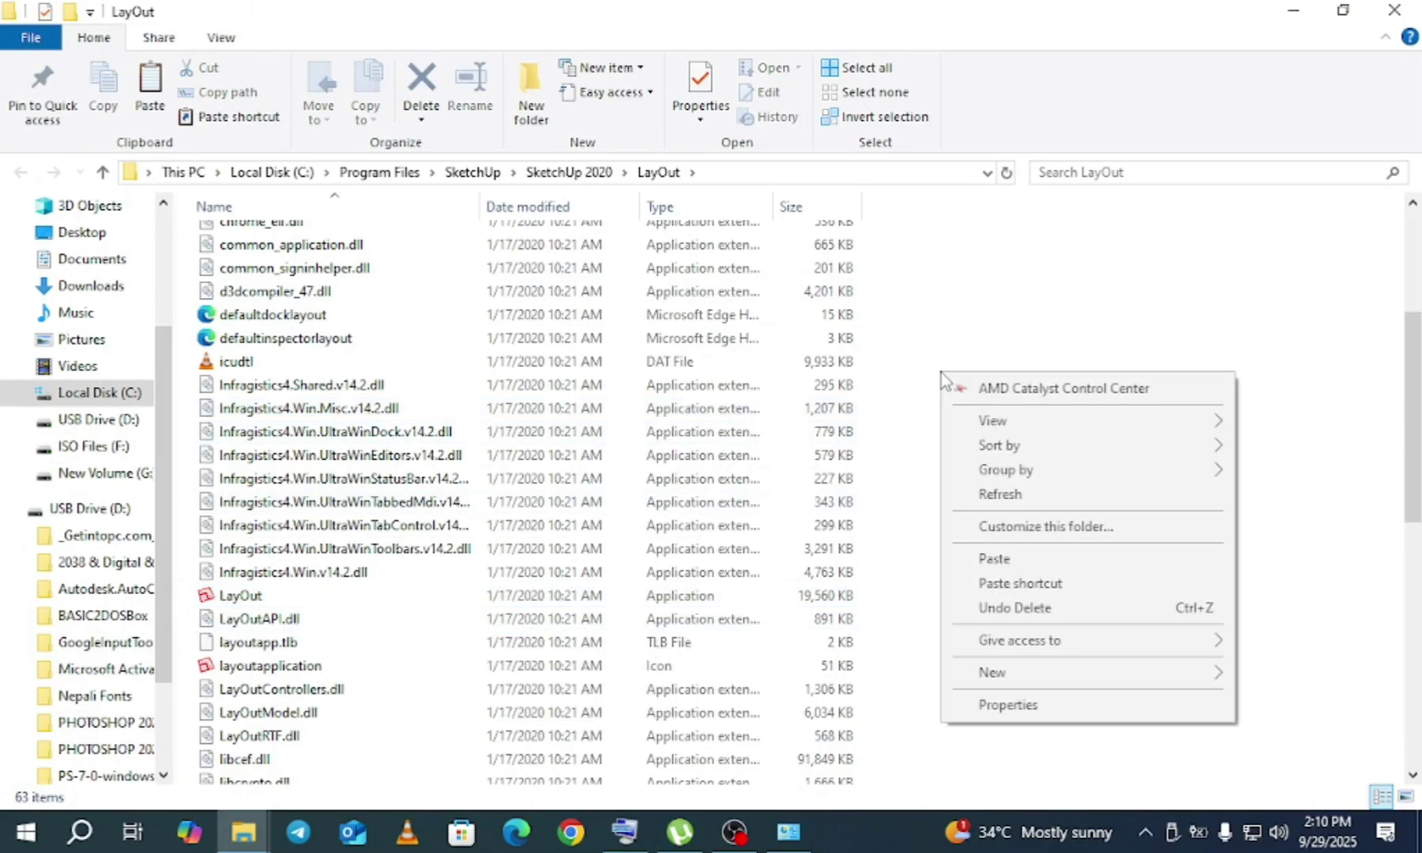
left_click(993, 559)
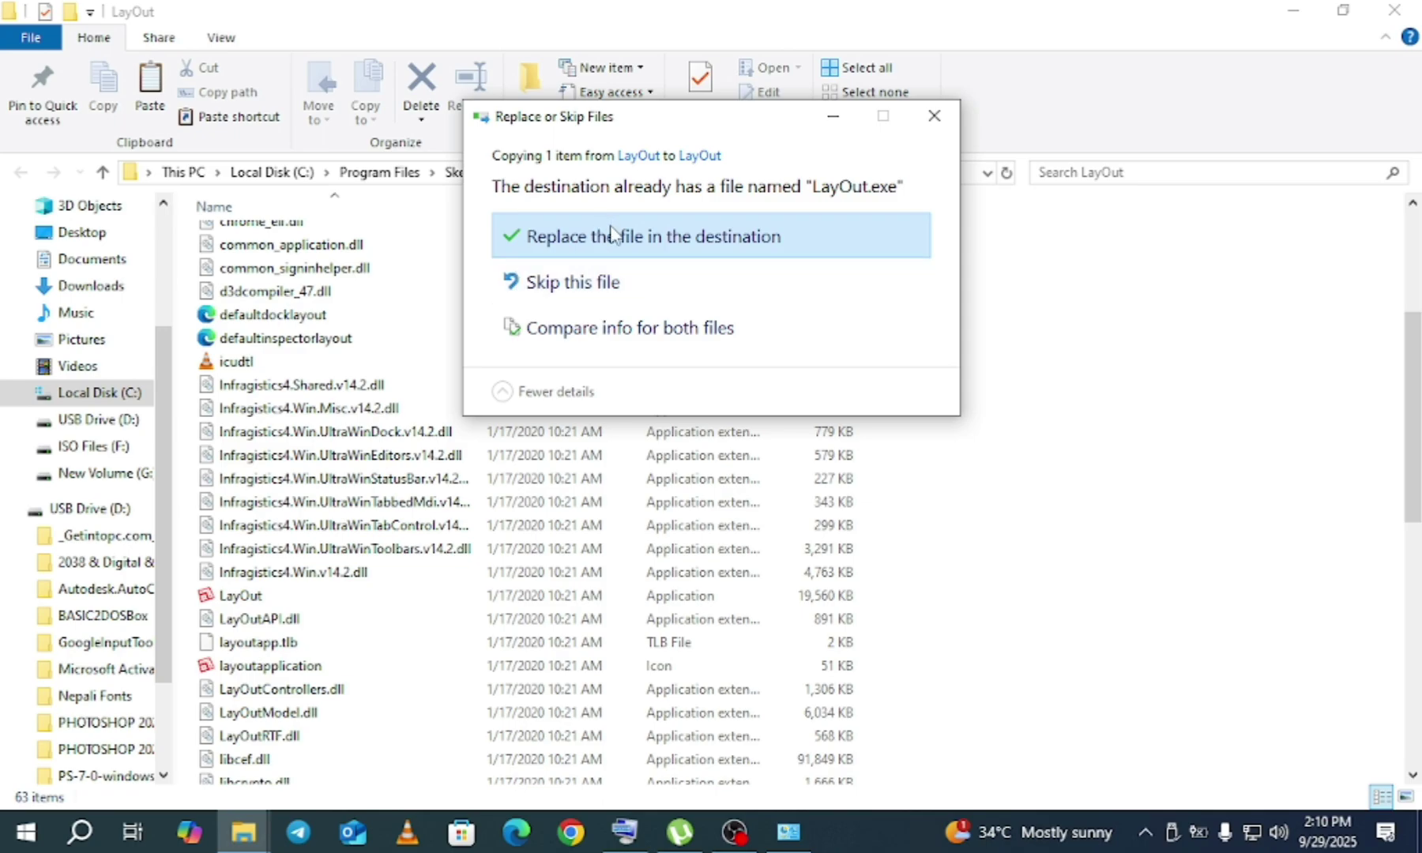
left_click(612, 230)
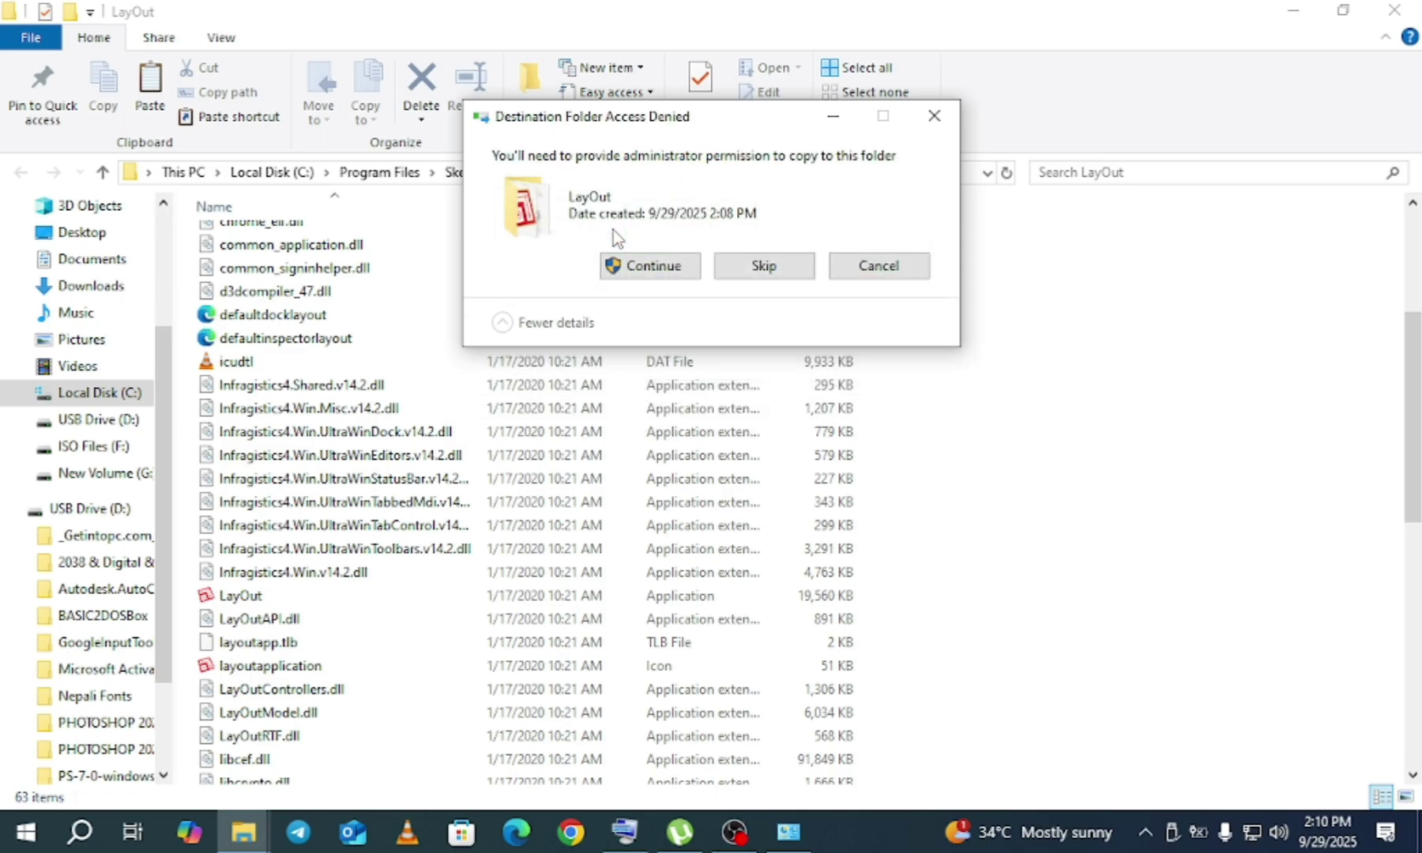
left_click(649, 265)
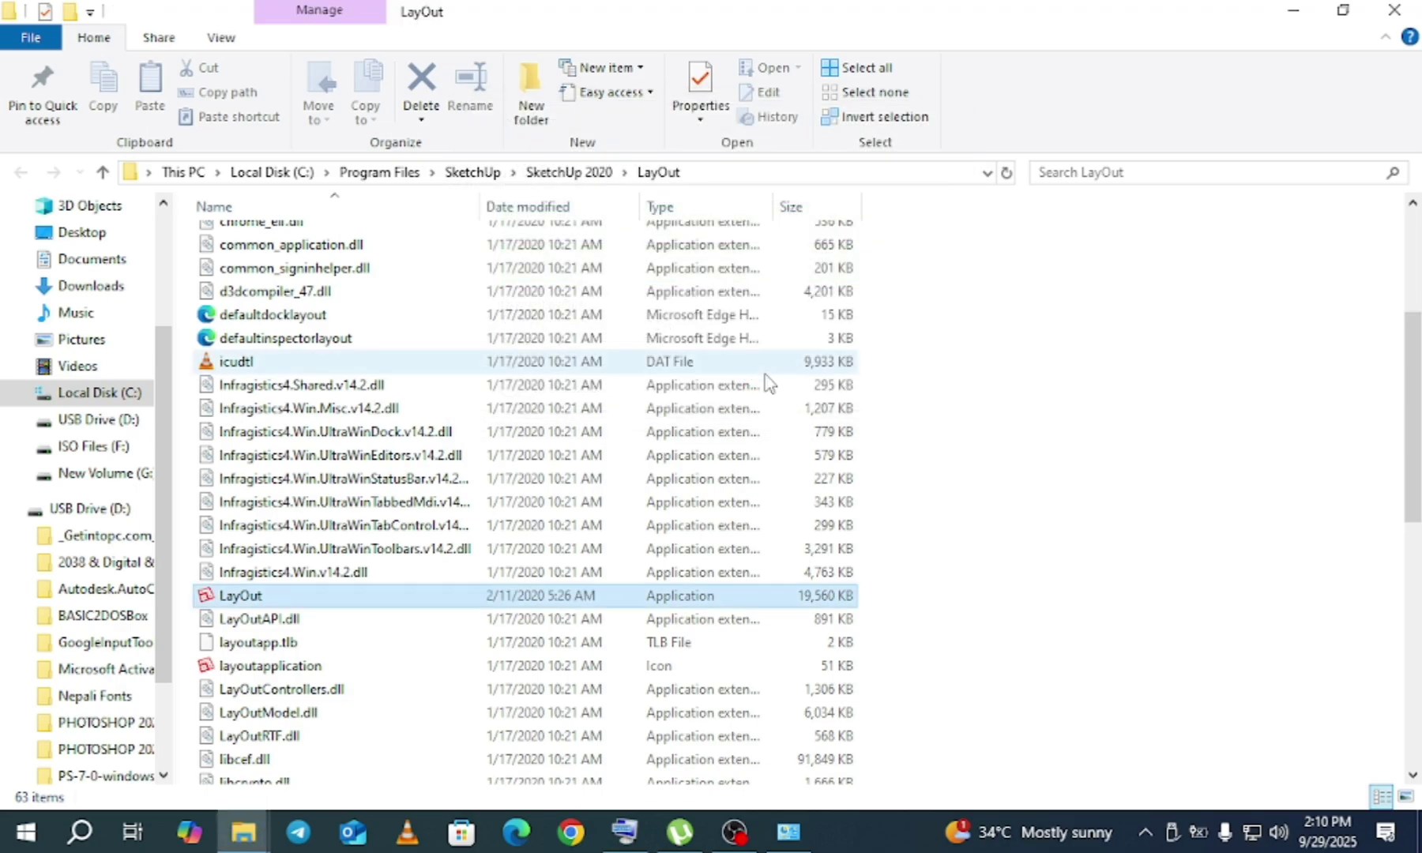
left_click(1394, 10)
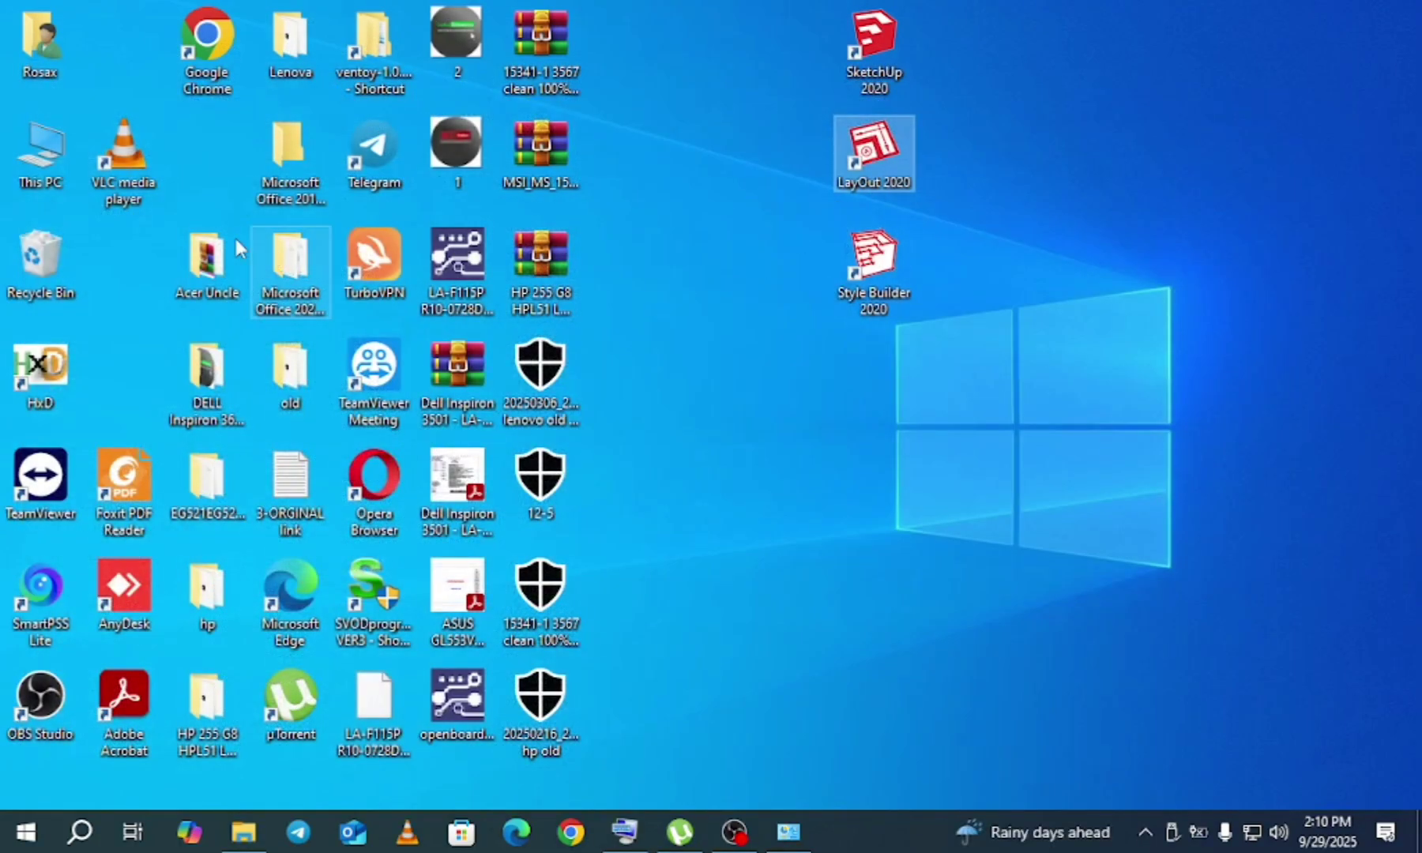
Copy the Style Builder application from the Fix folder's Style Builder subfolder
left_click(243, 844)
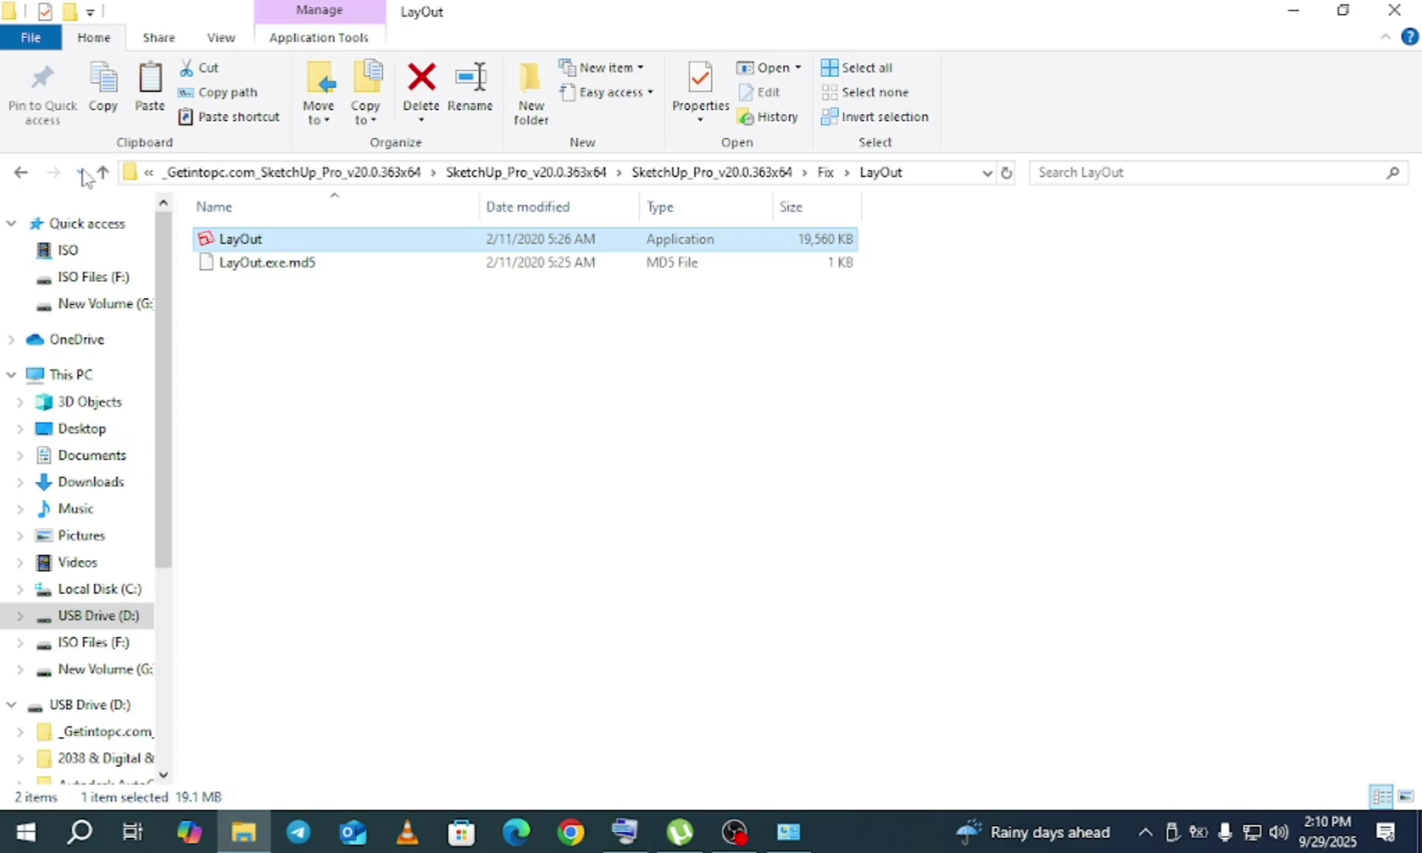
left_click(102, 172)
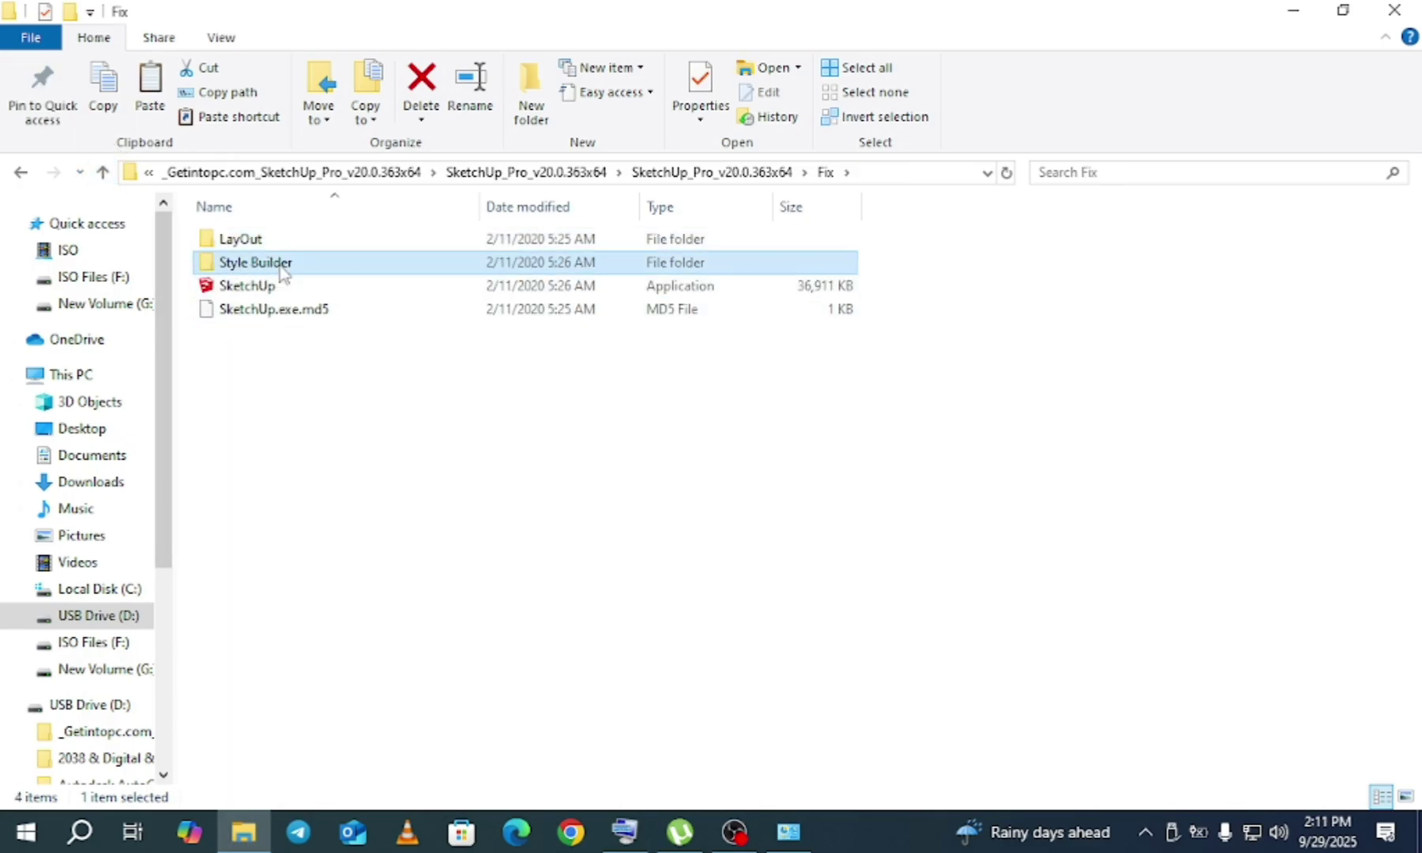
double_click(261, 265)
left_click(268, 239)
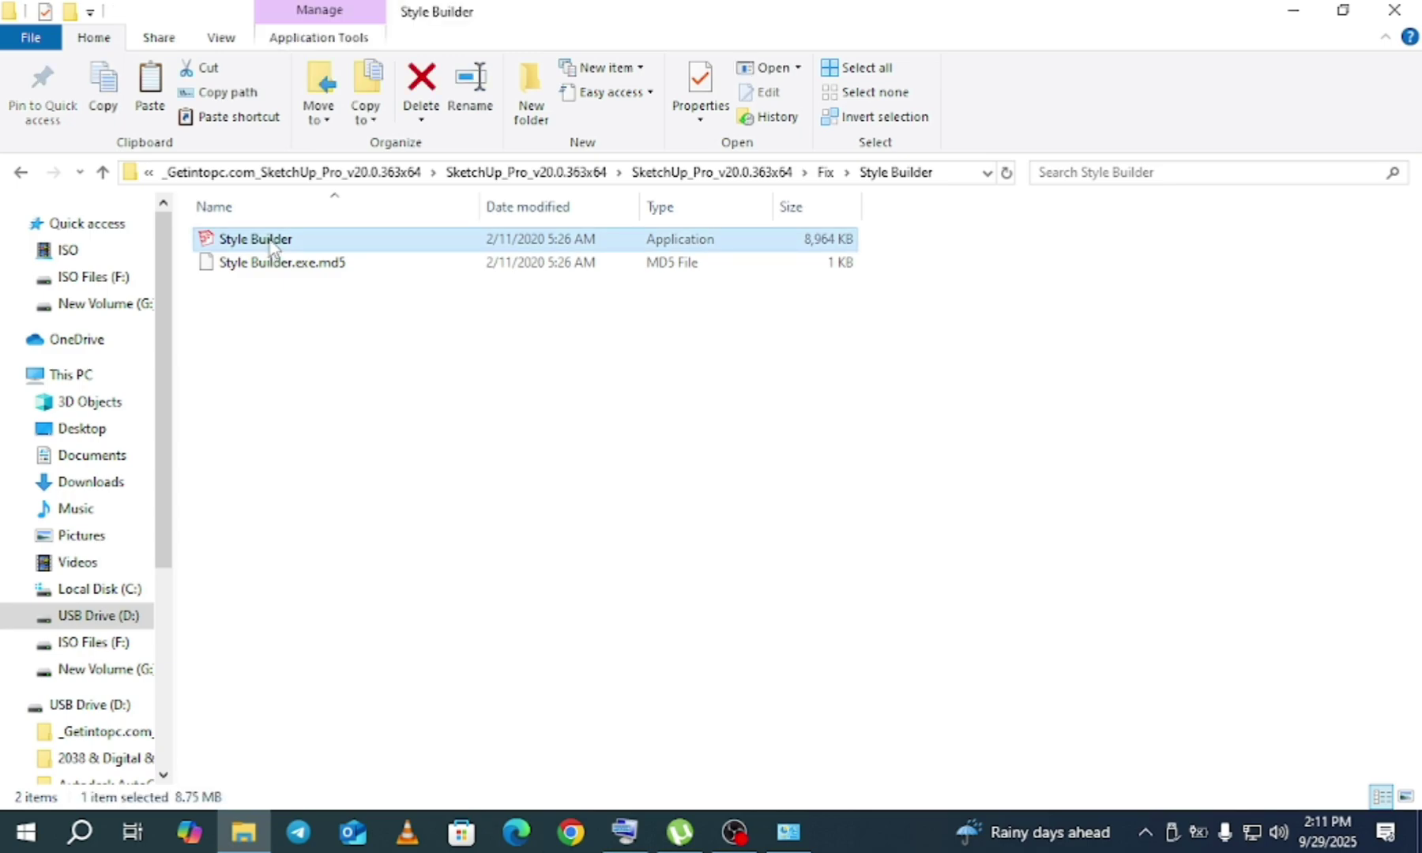
right_click(268, 239)
left_click(351, 567)
left_click(1313, 9)
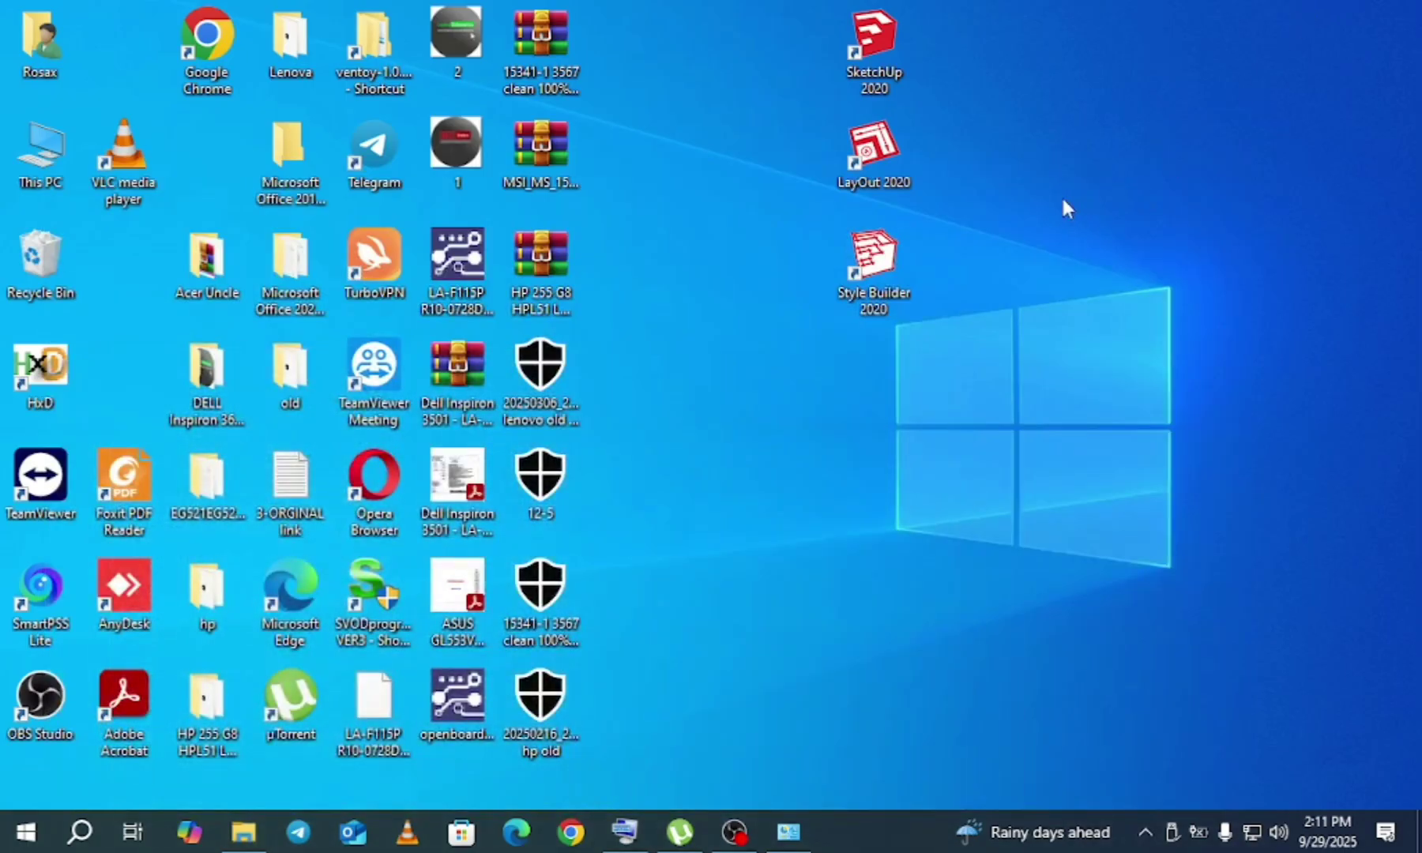
Paste the copied Style Builder application into the installed SketchUp 2020 Style Builder folder, replacing the existing file with administrator permission
right_click(866, 254)
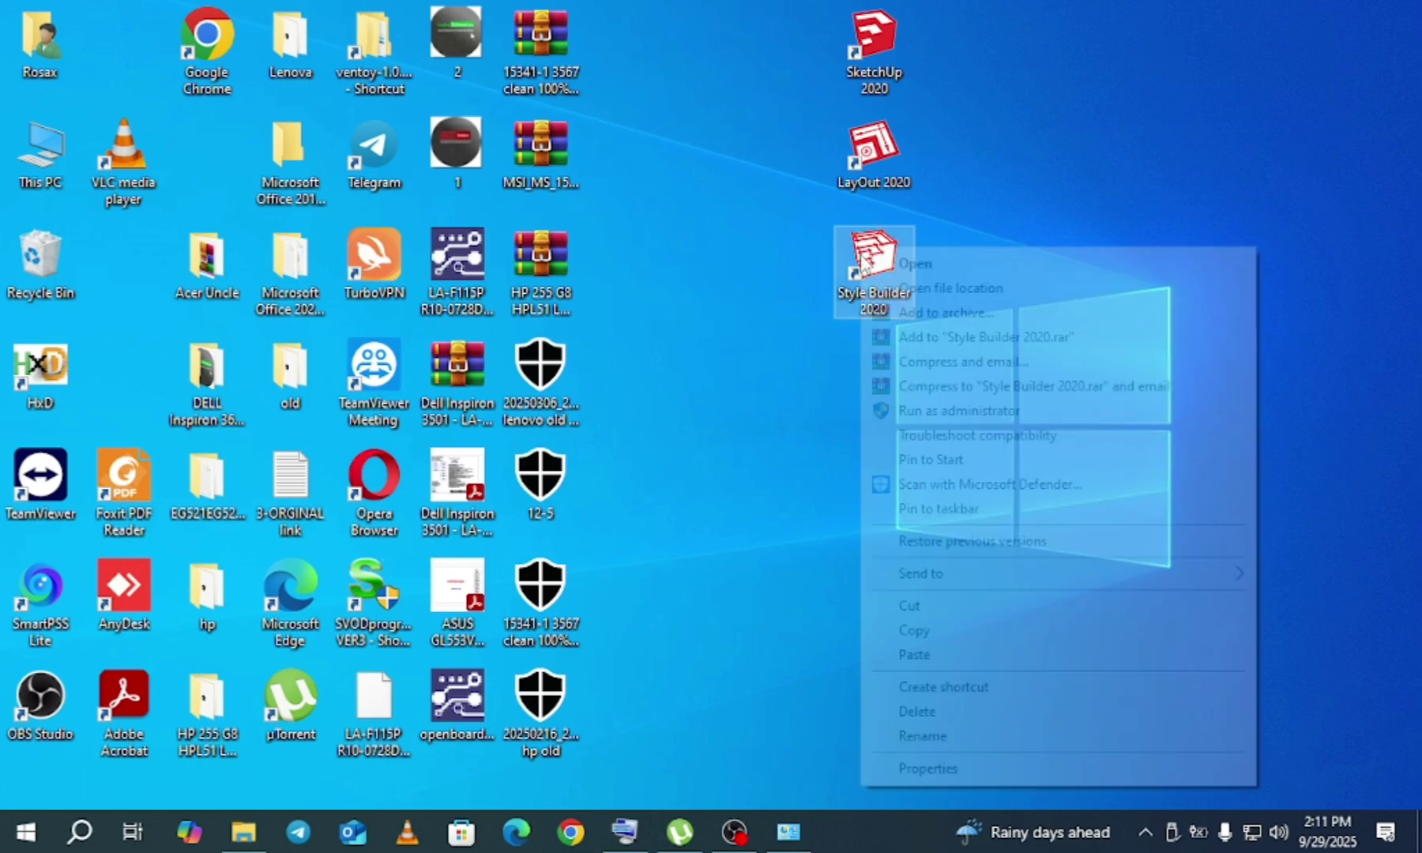
left_click(897, 291)
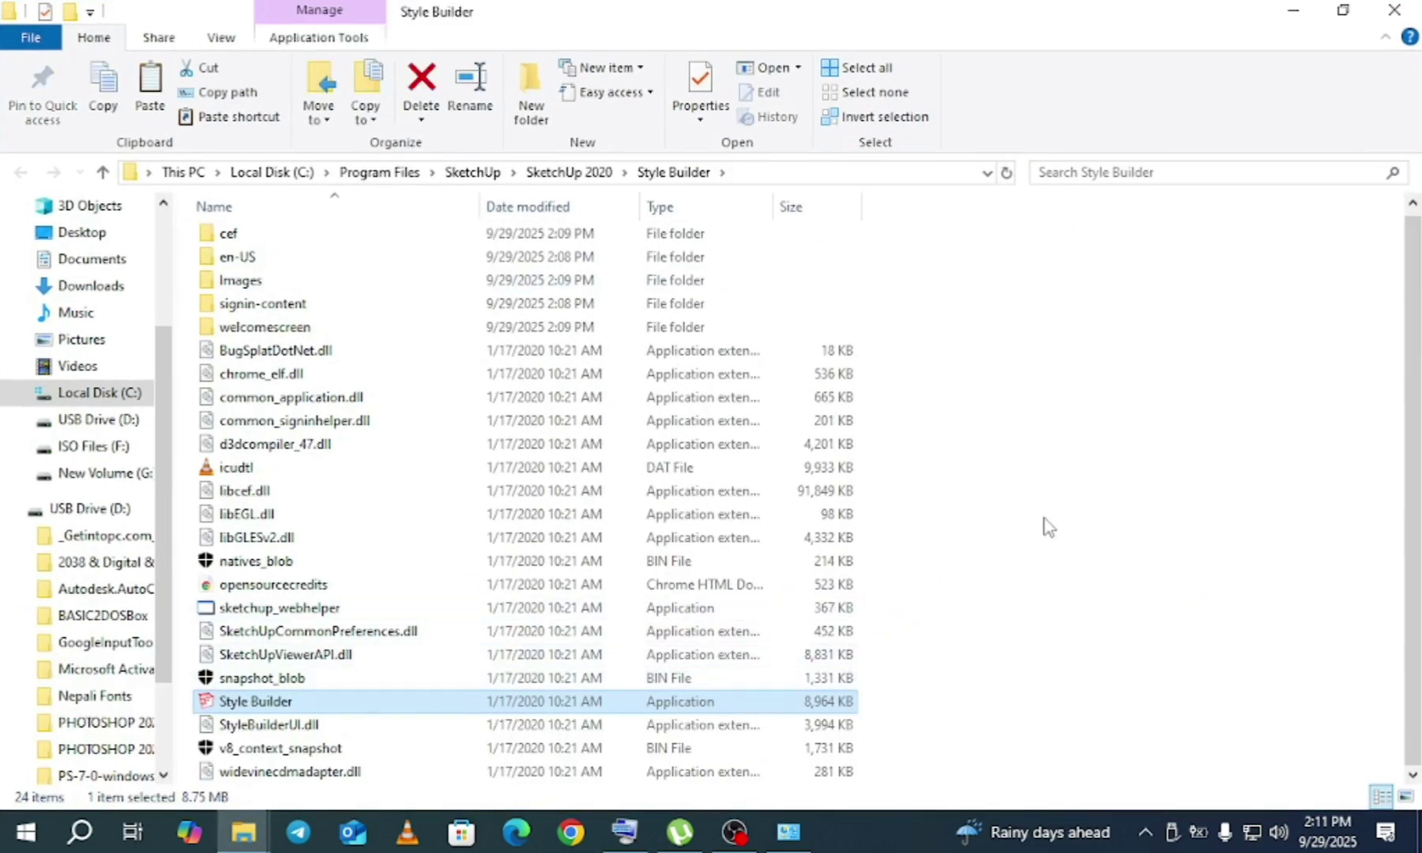
right_click(1041, 484)
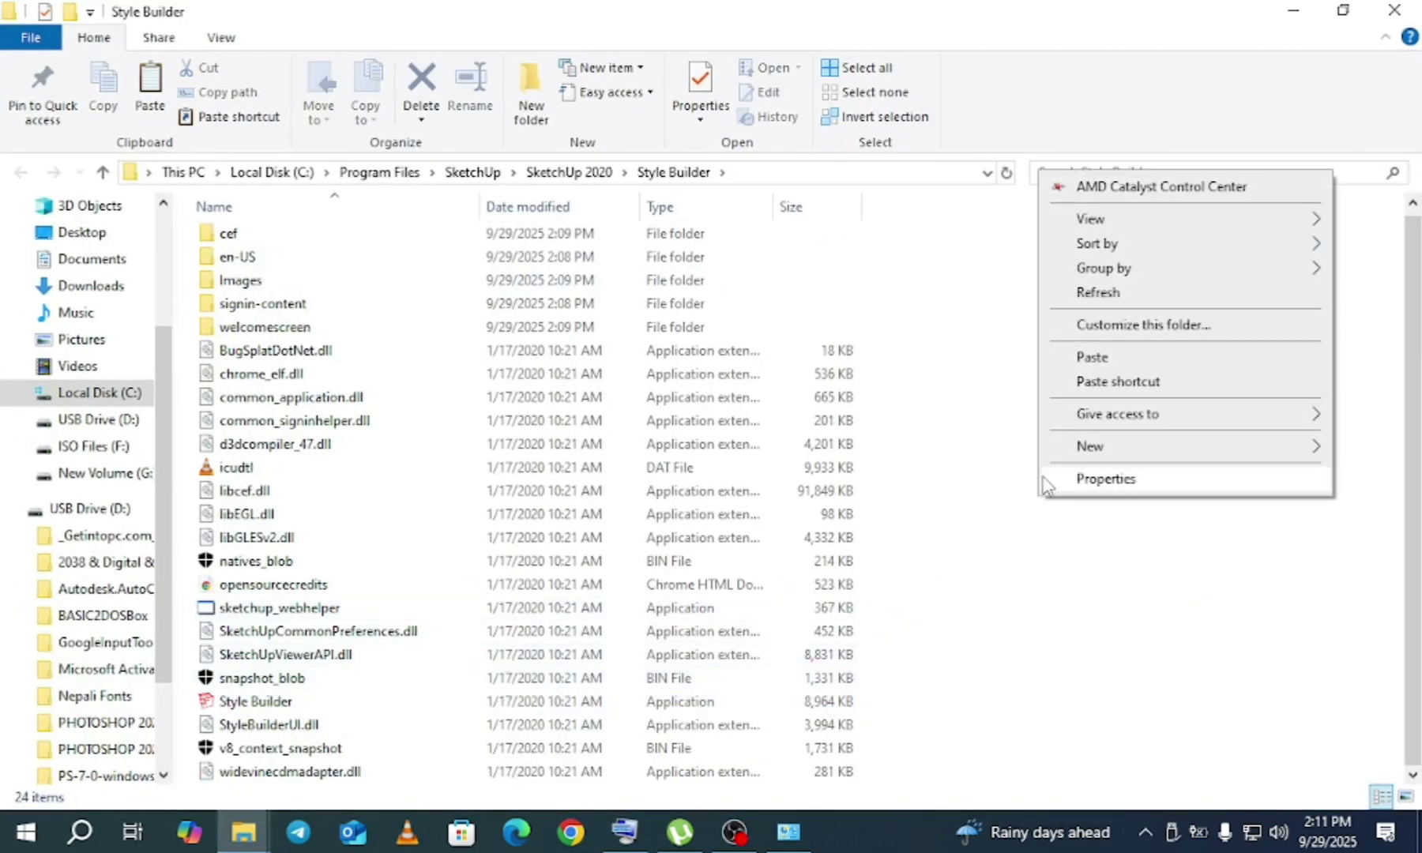
left_click(1090, 359)
left_click(719, 260)
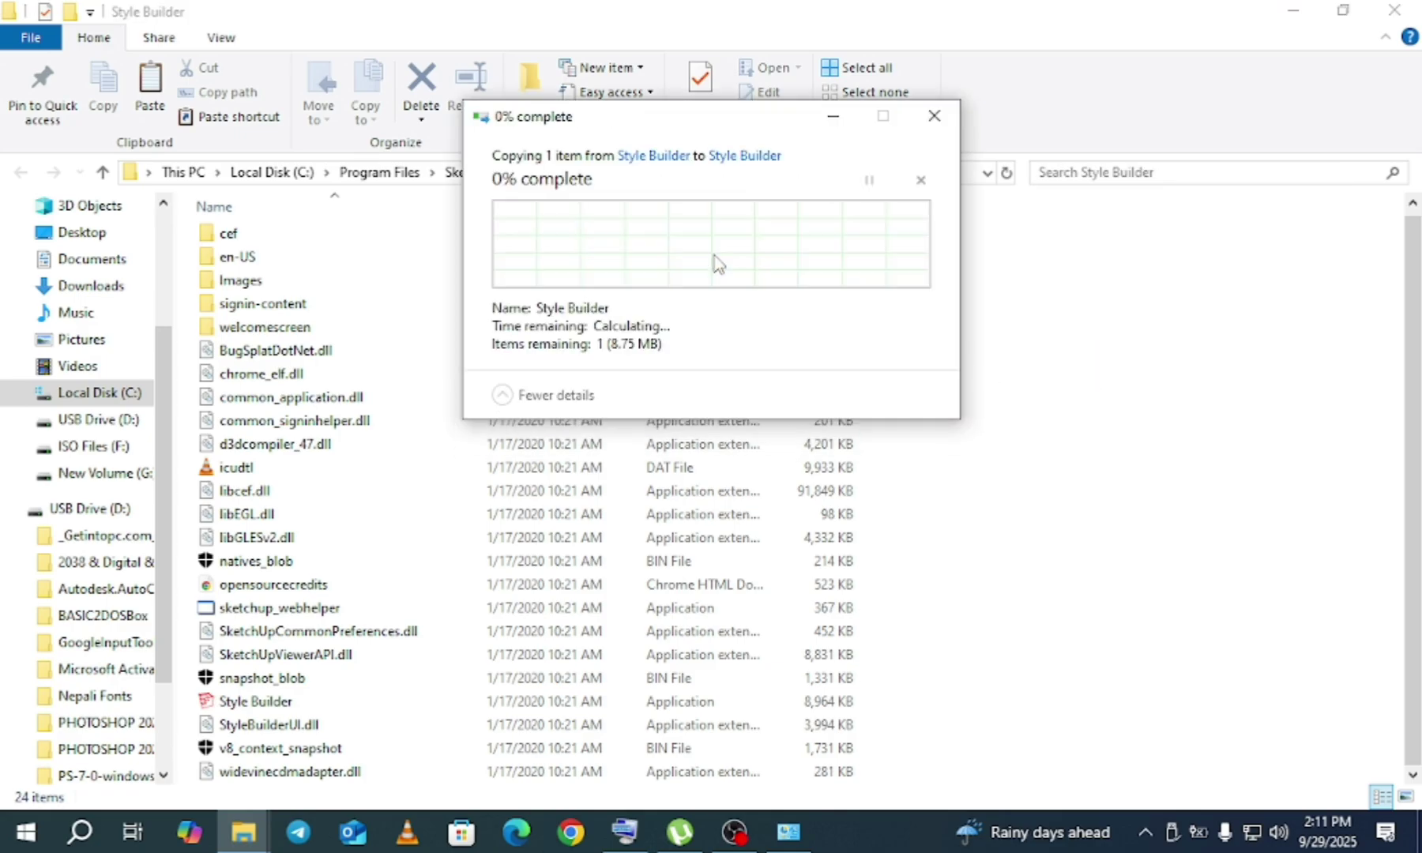
left_click(671, 267)
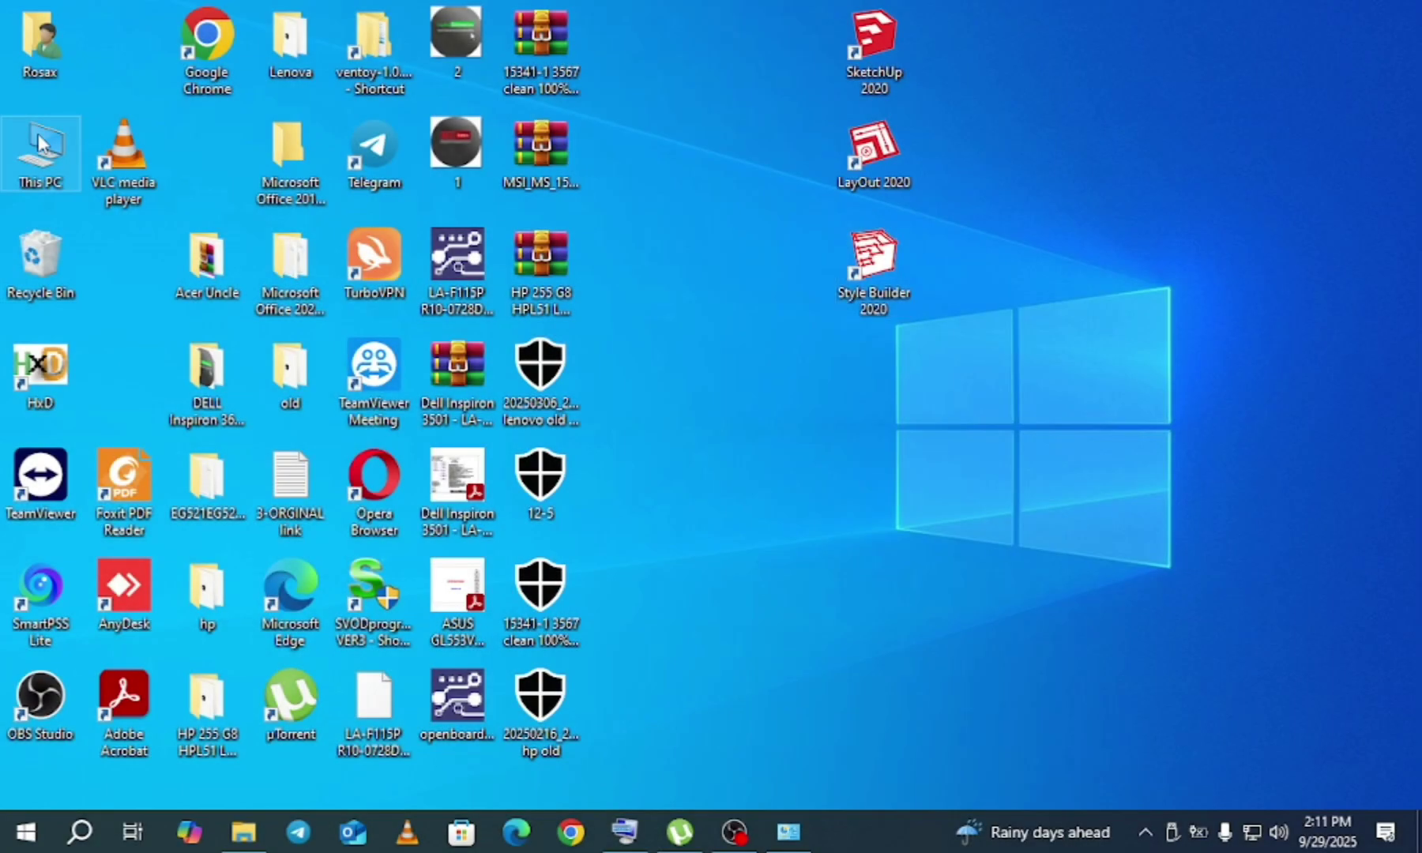
Copy the SketchUp application from the Fix folder on the USB drive
double_click(41, 142)
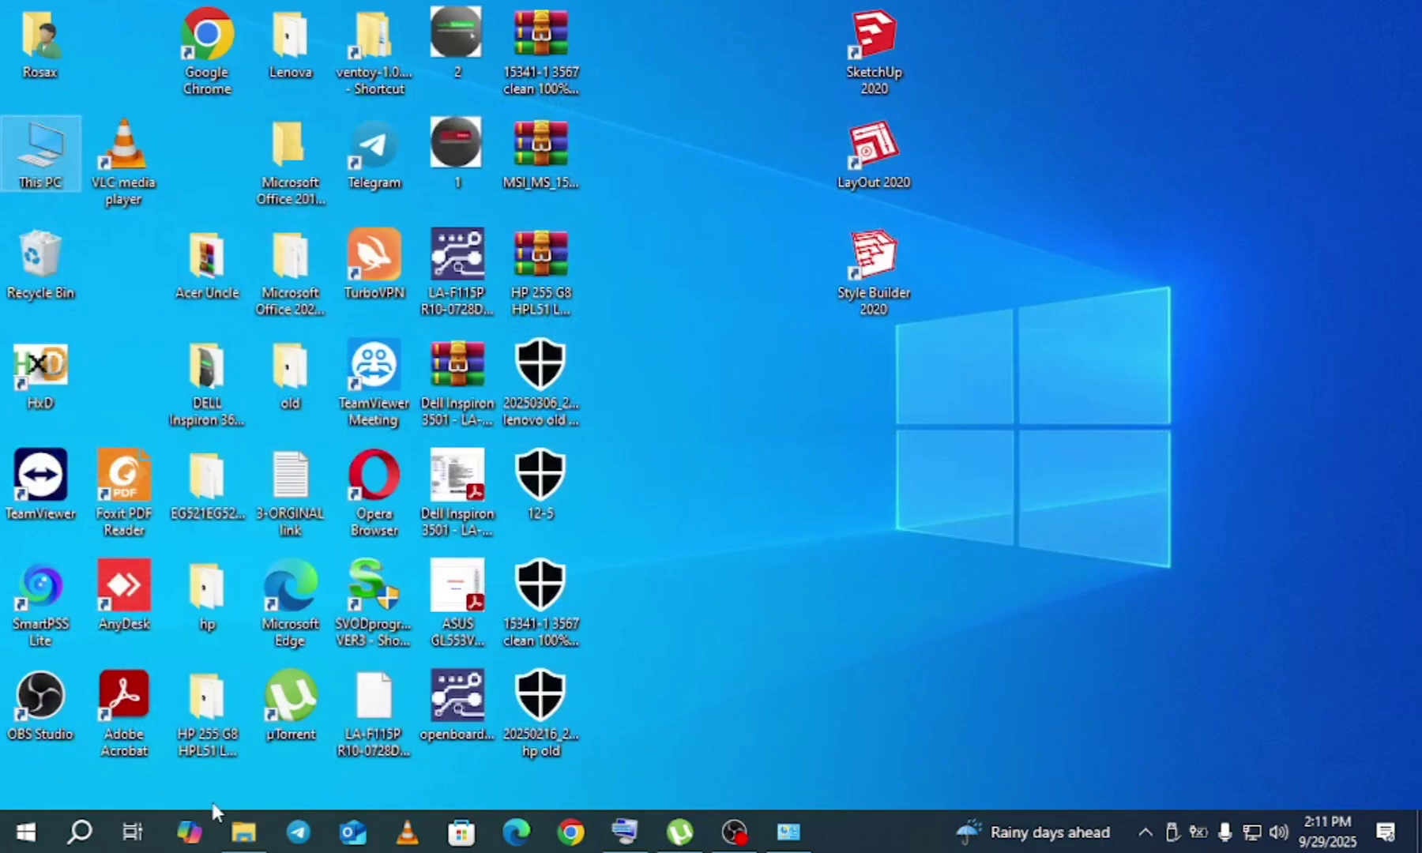
left_click(244, 831)
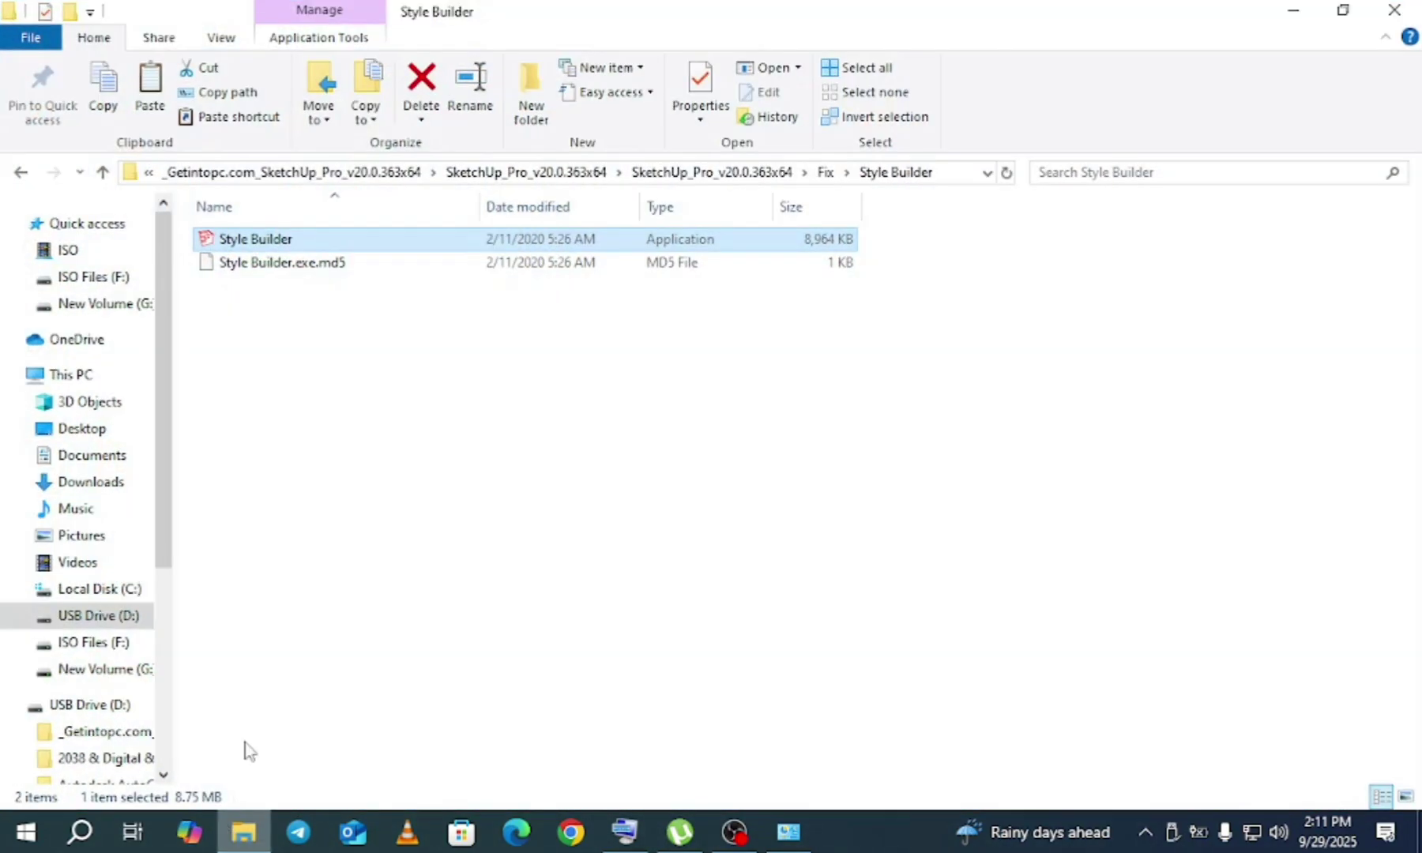
left_click(103, 173)
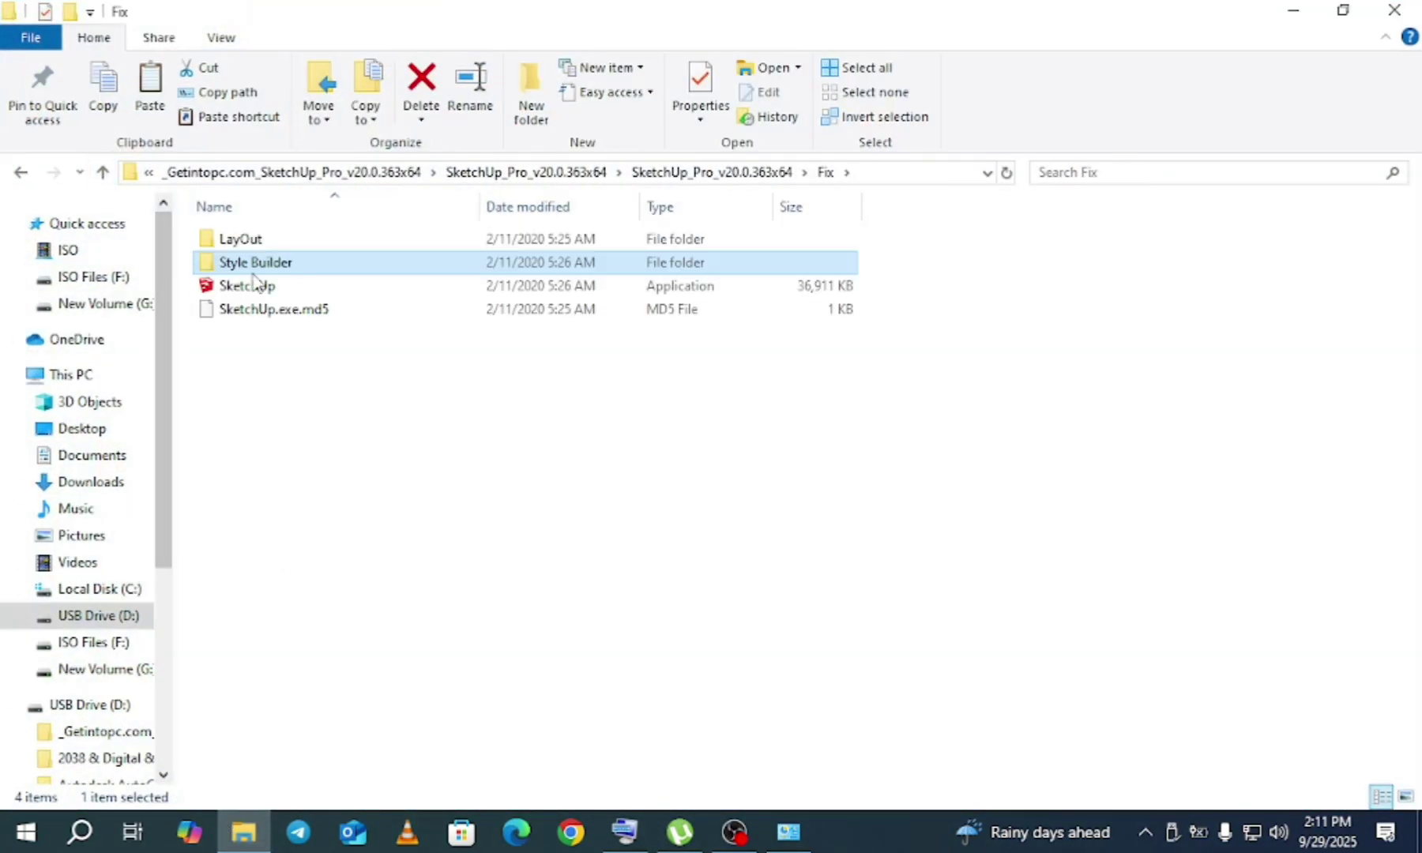
left_click(264, 288)
right_click(262, 281)
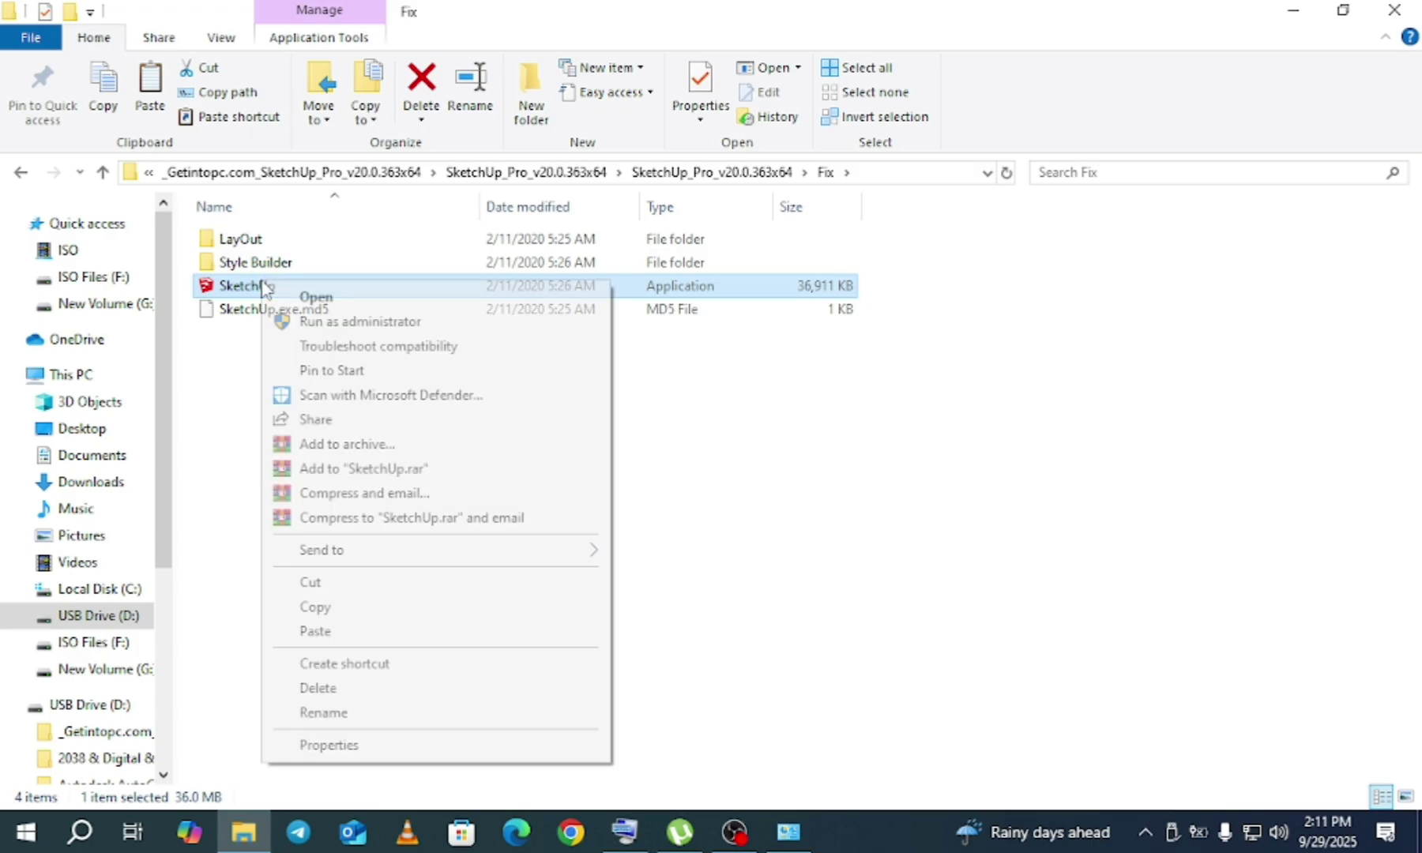
left_click(320, 607)
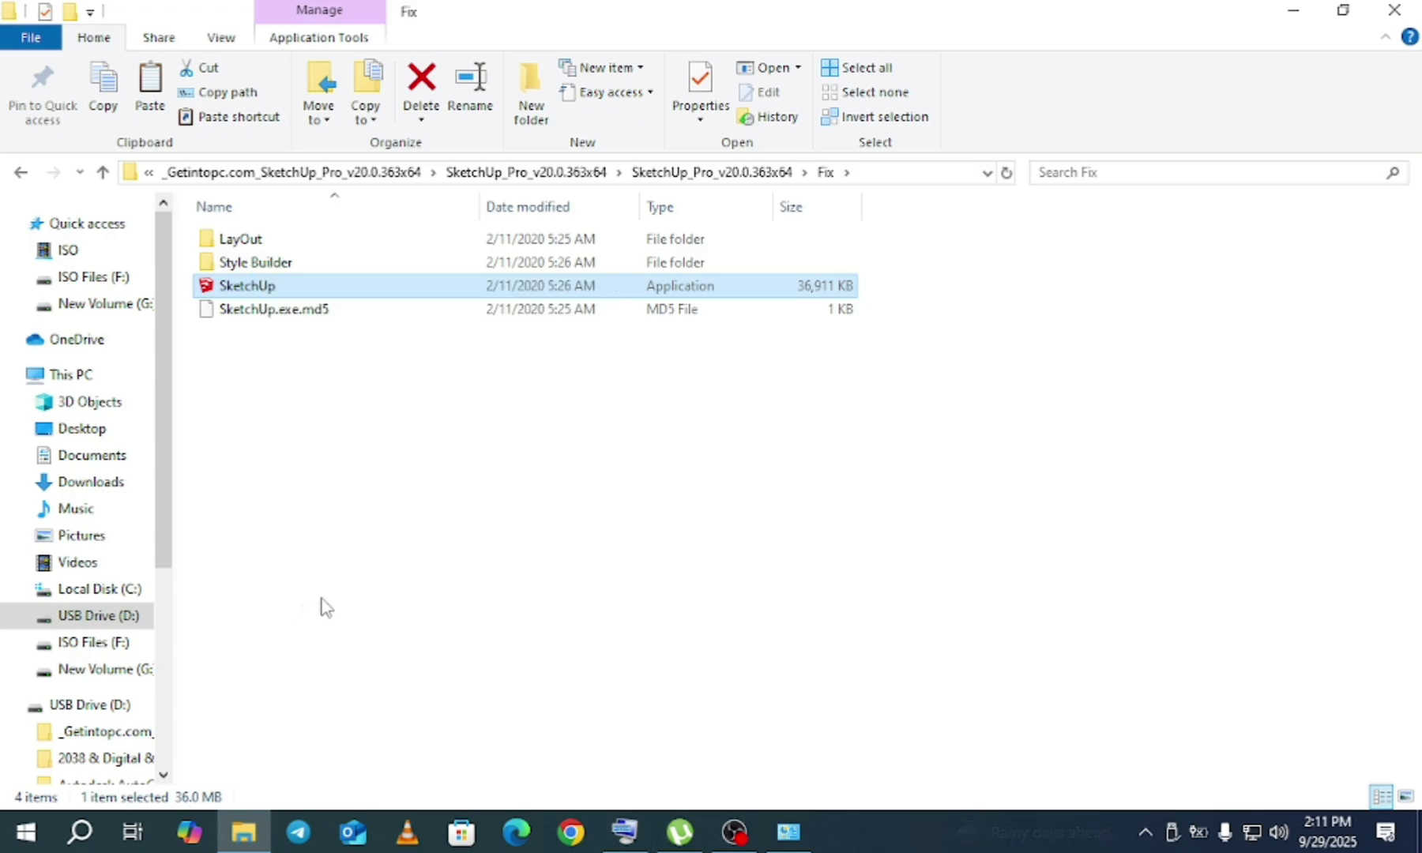
left_click(1289, 11)
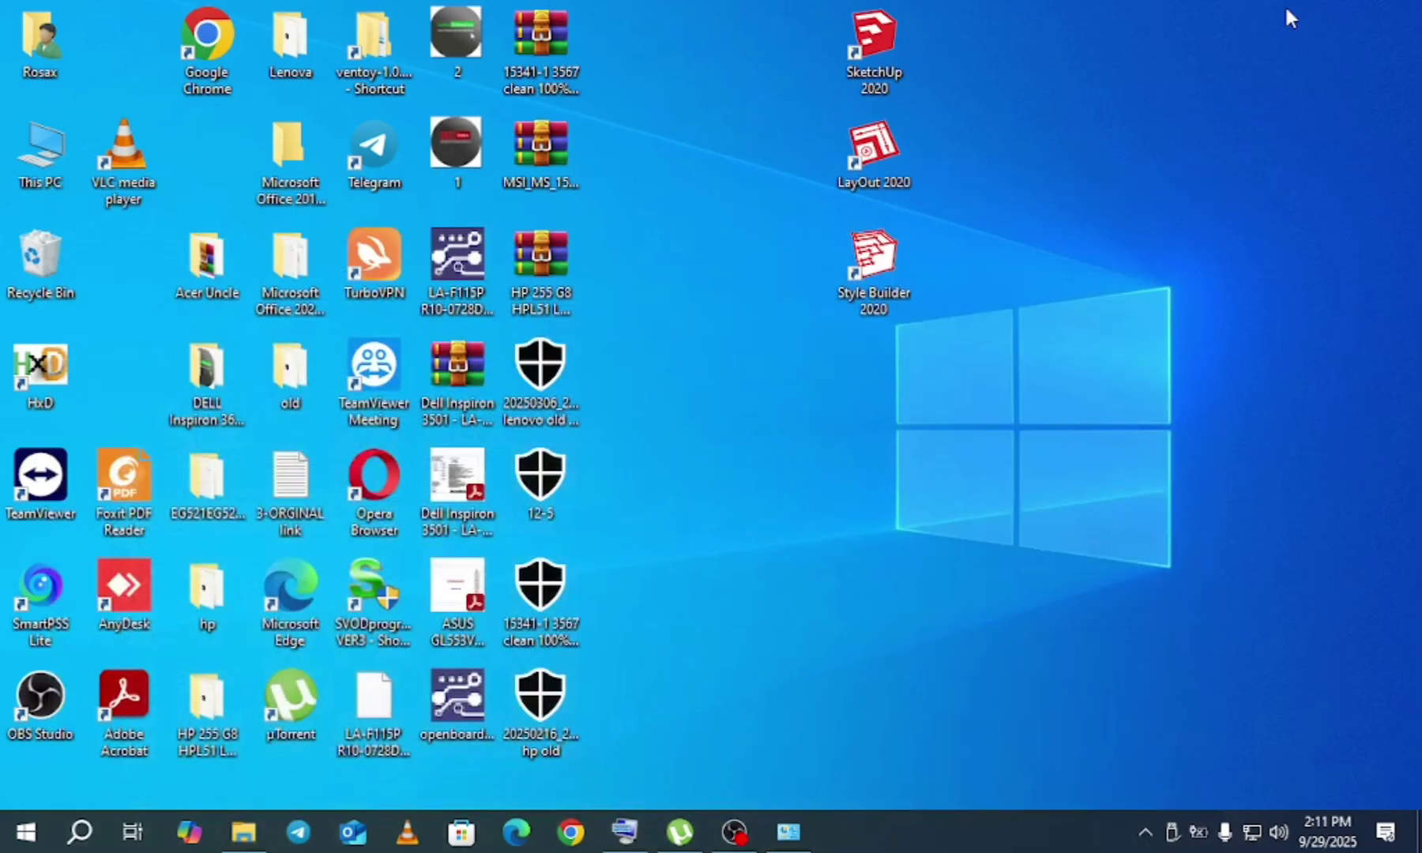
Paste the copied SketchUp application into the installed SketchUp 2020 program folder, replacing the existing file with administrator permission
right_click(869, 41)
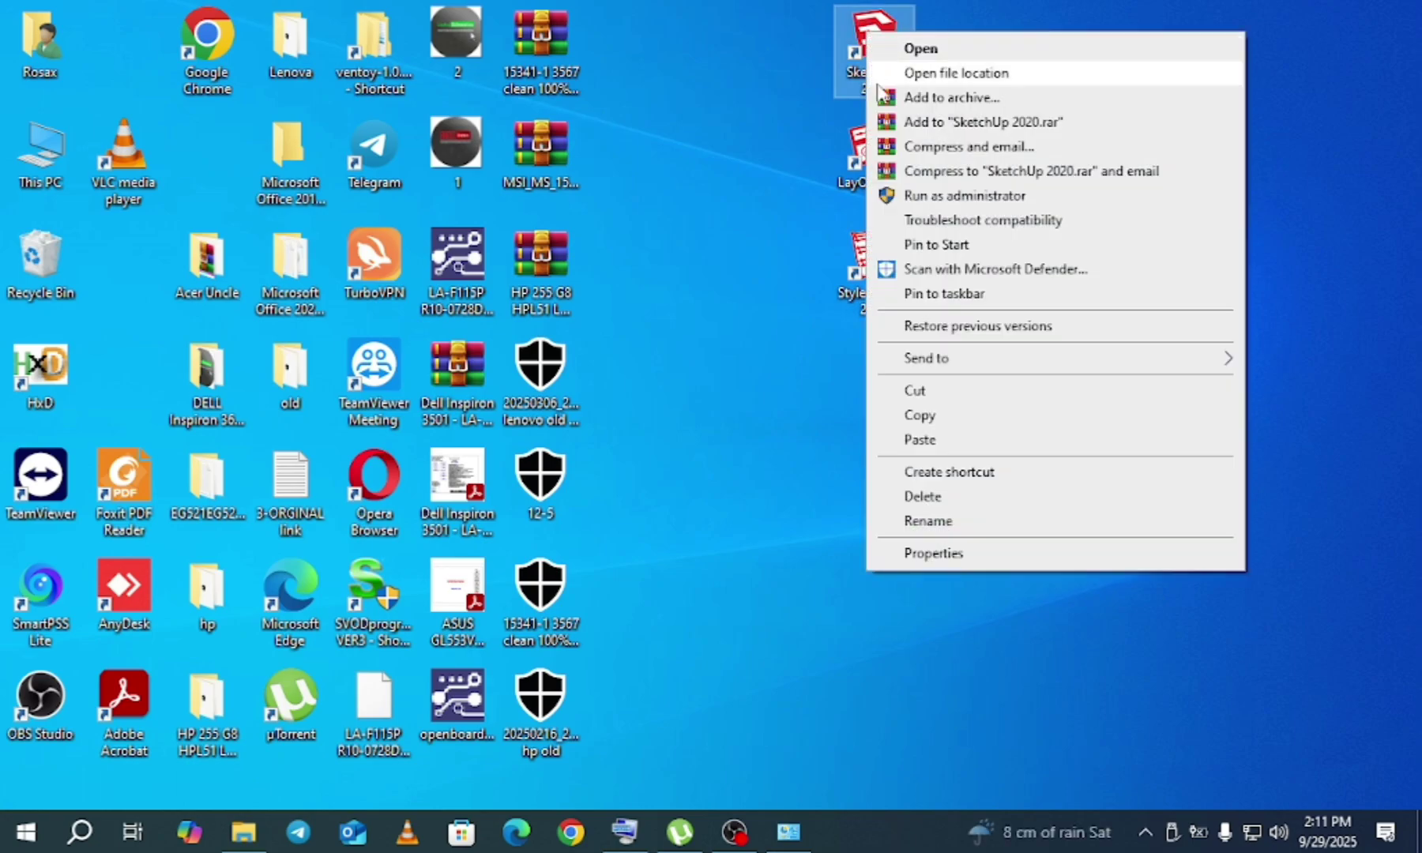
left_click(962, 74)
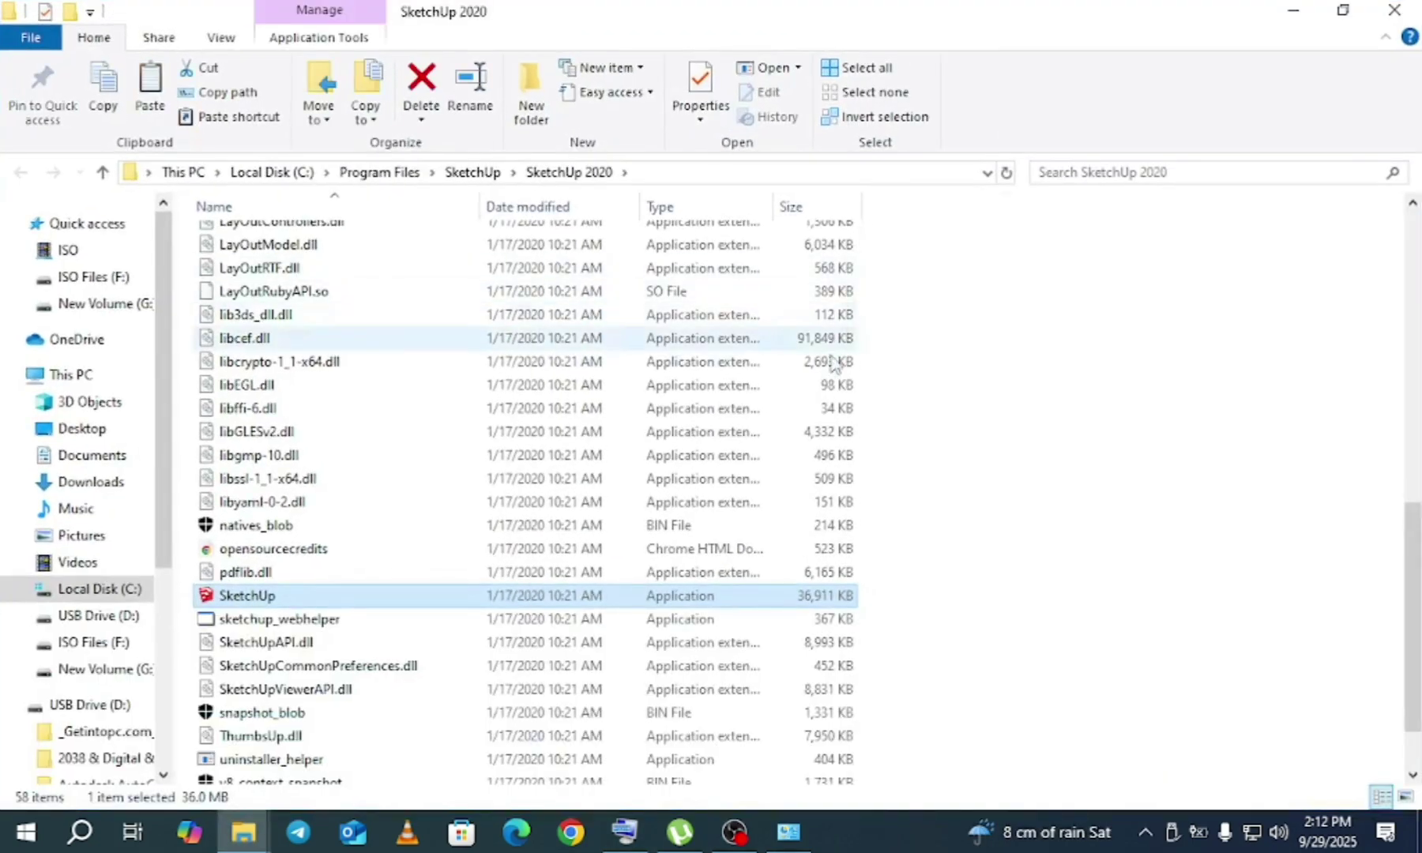
right_click(1001, 378)
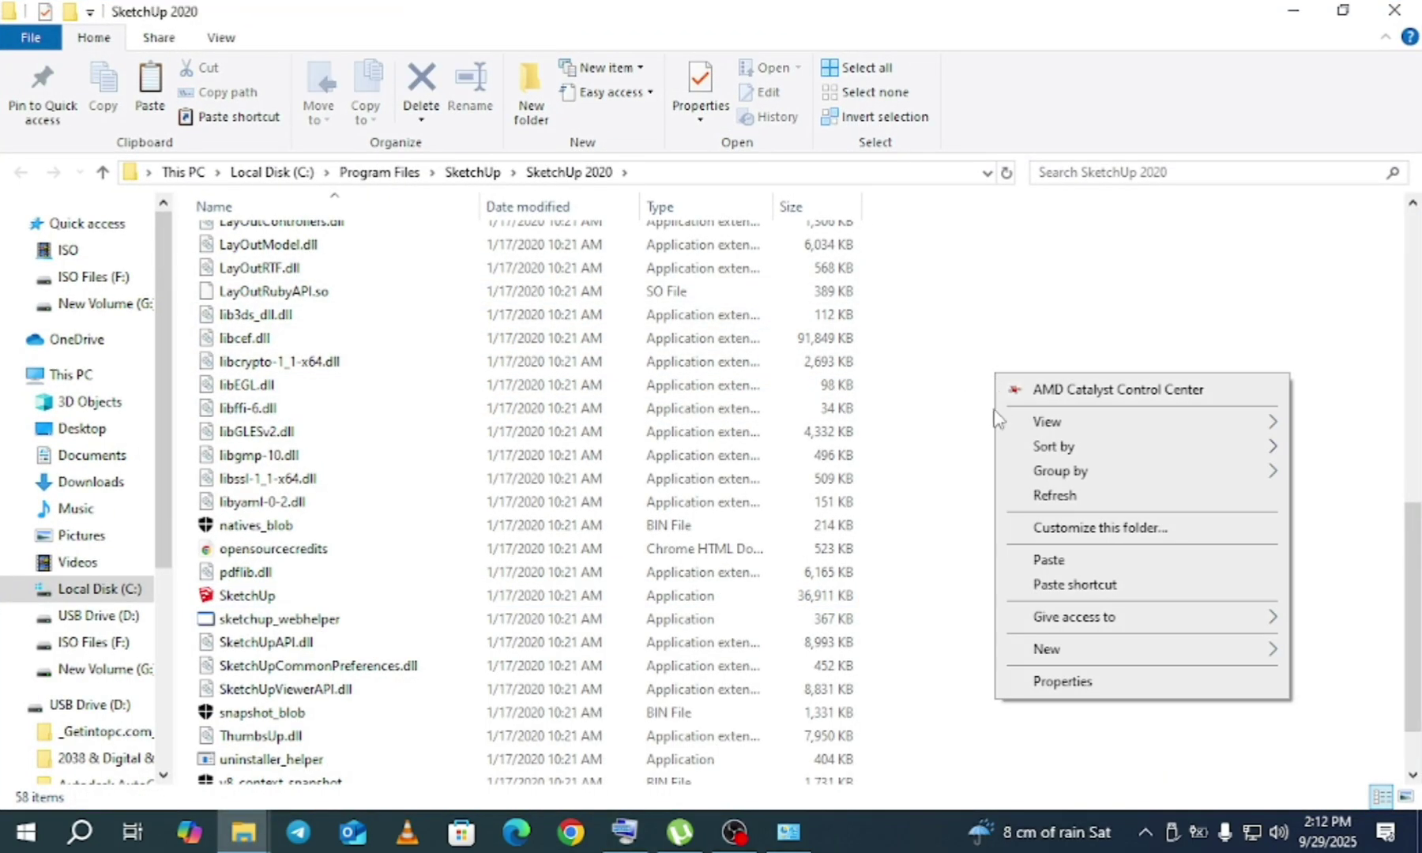
left_click(1049, 560)
left_click(624, 234)
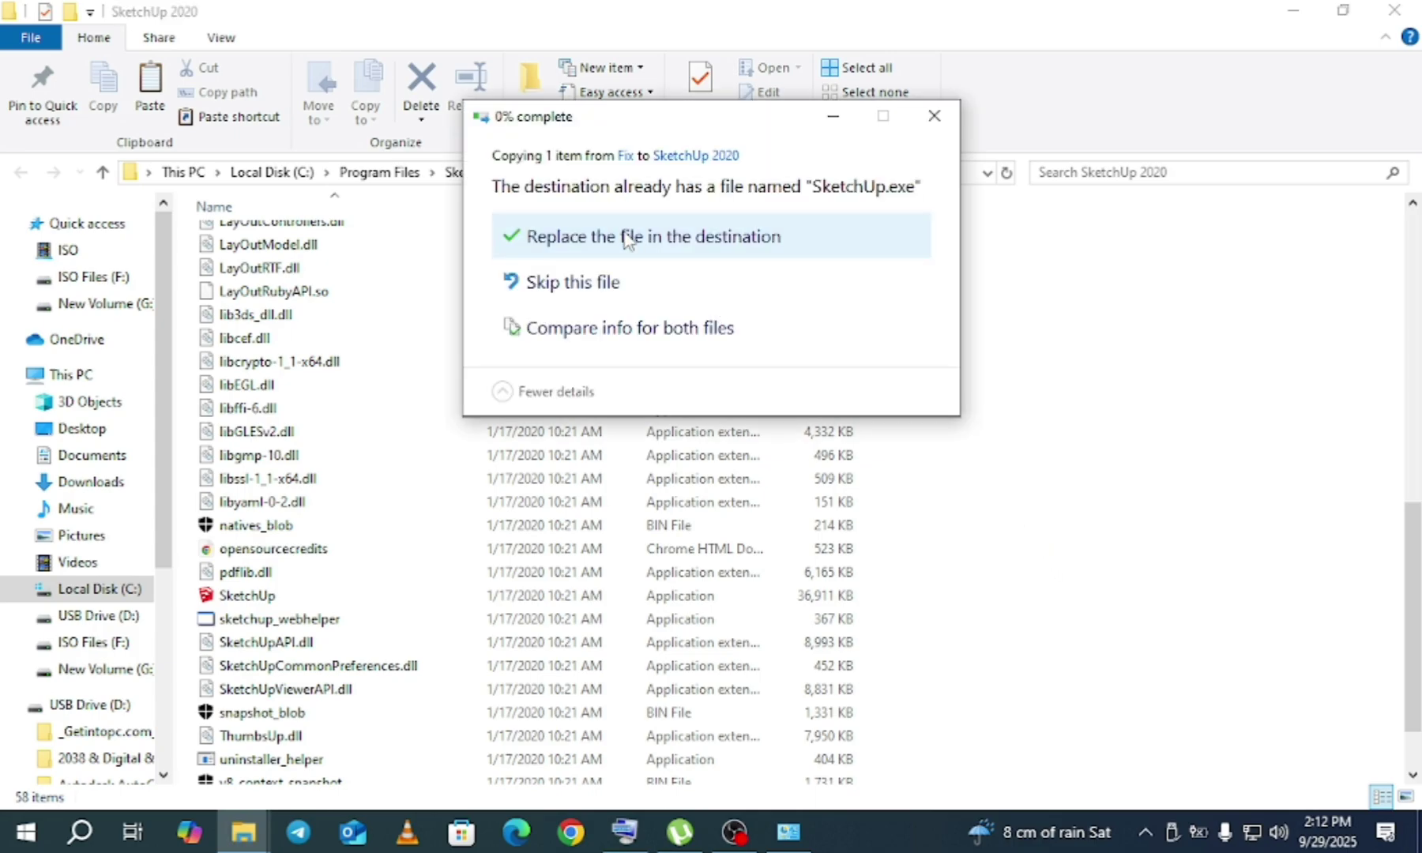
left_click(634, 266)
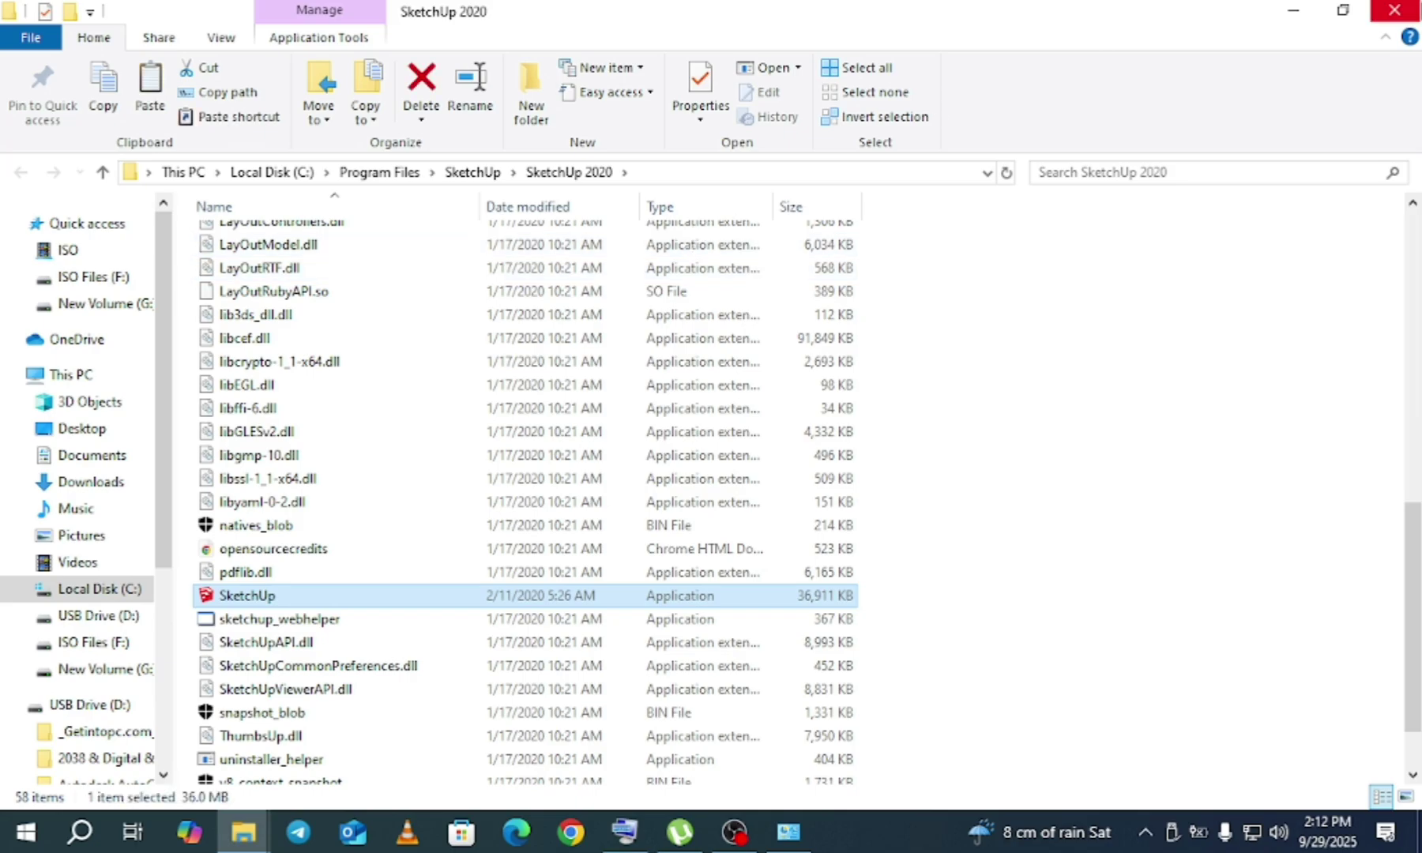
left_click(1394, 9)
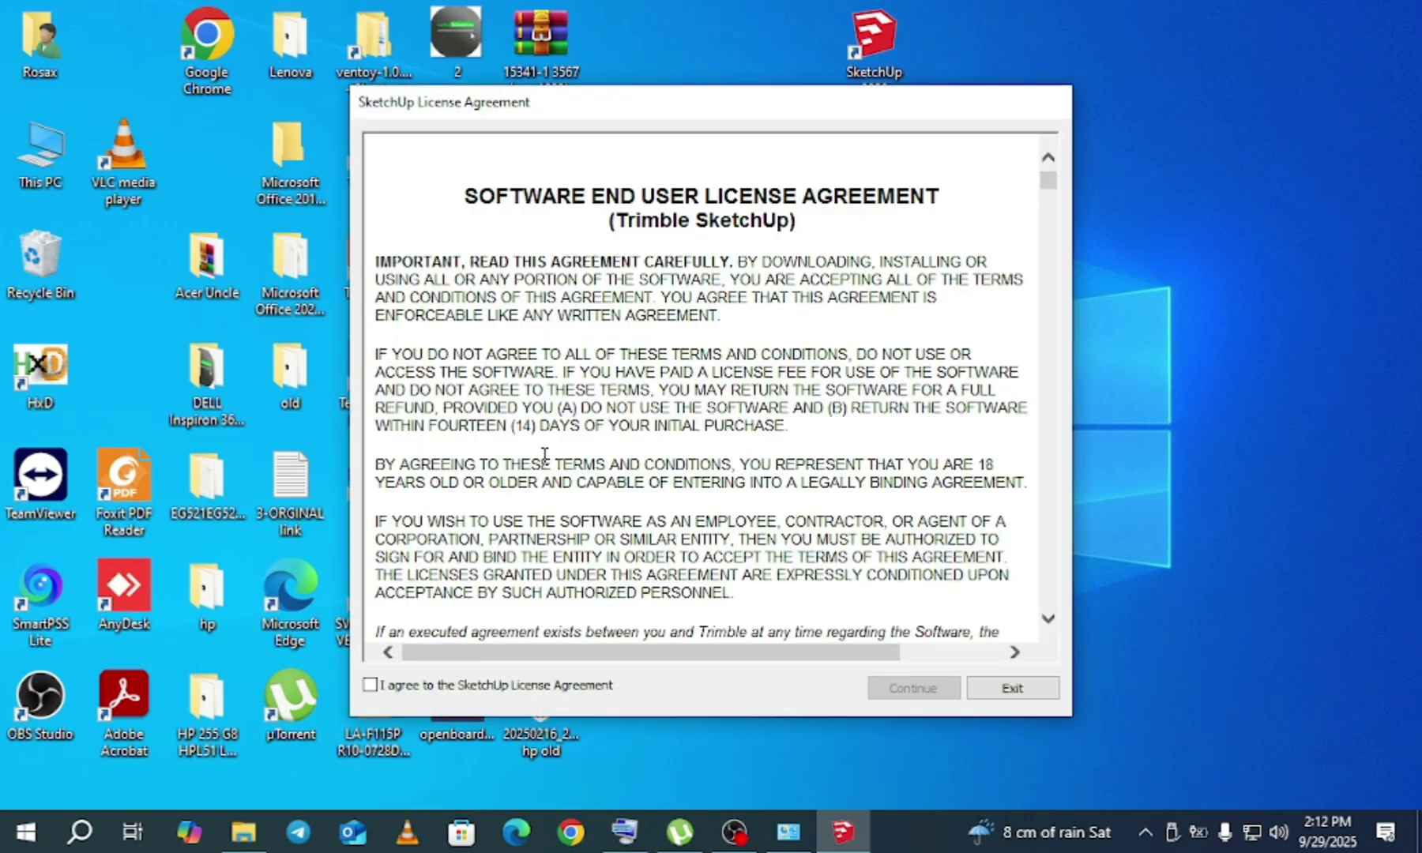
Accept the SketchUp License Agreement and start a new model with the Simple (Inches) template
left_click(439, 691)
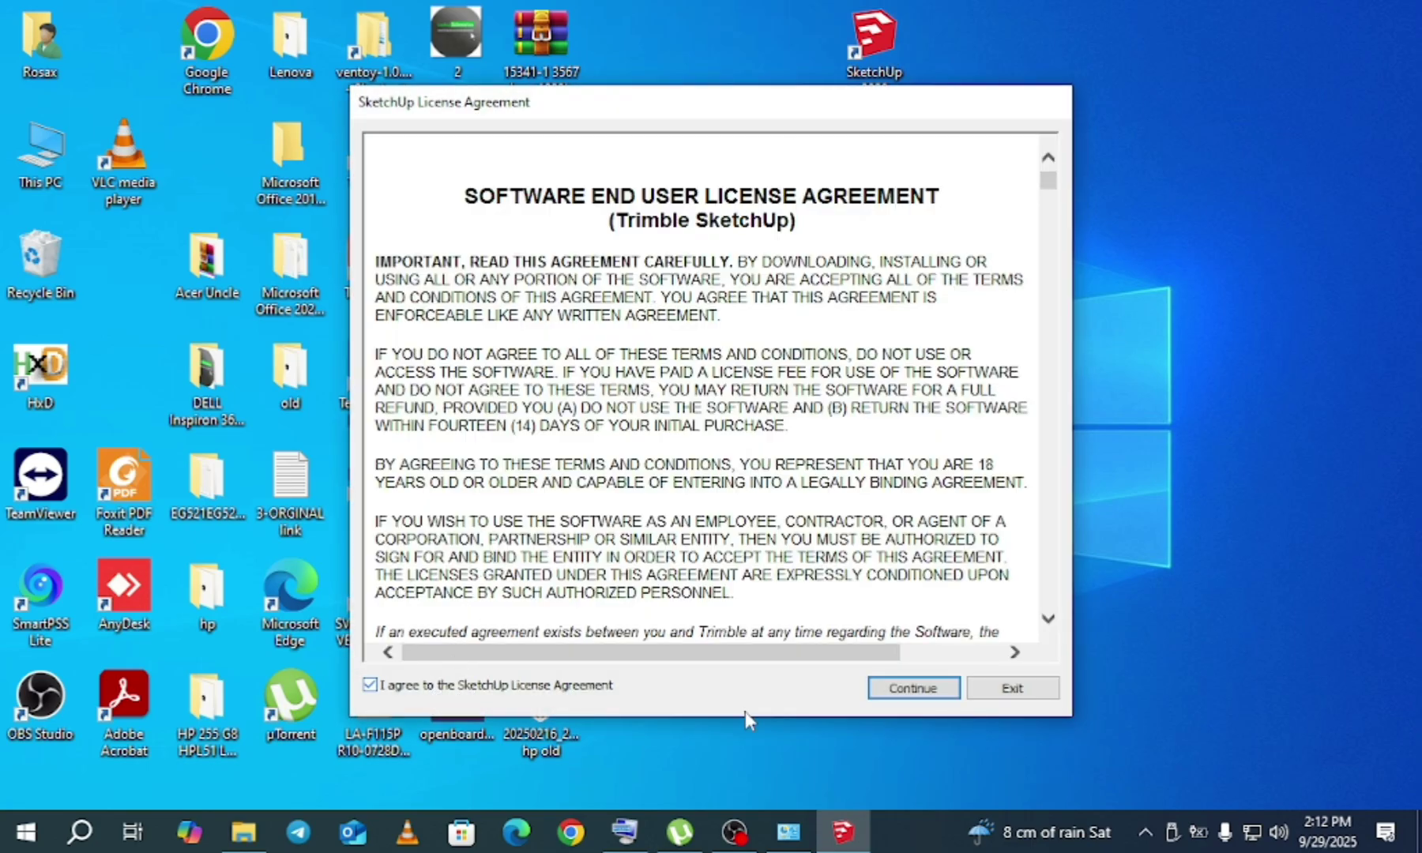
left_click(934, 693)
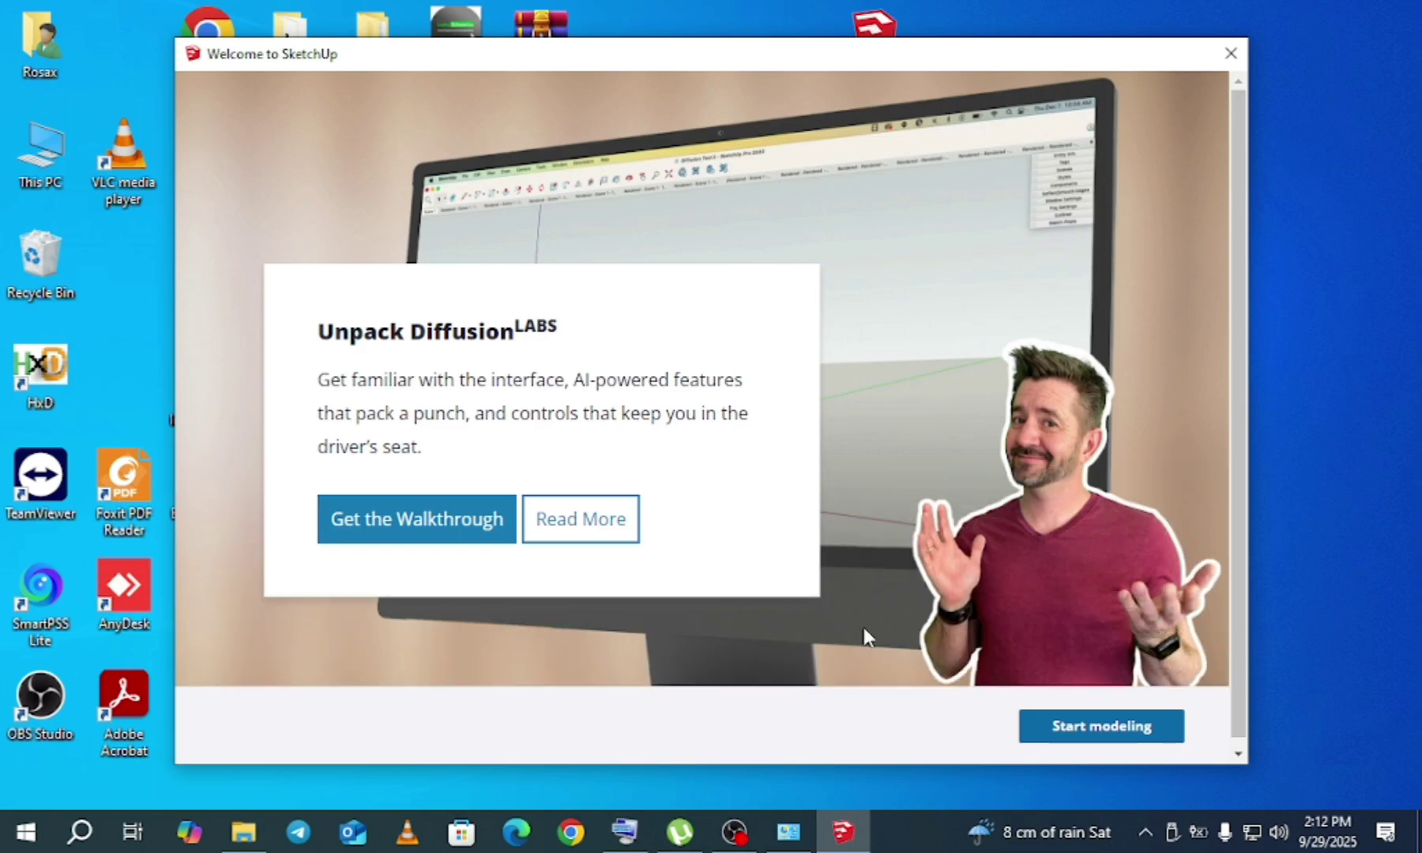
left_click(1116, 730)
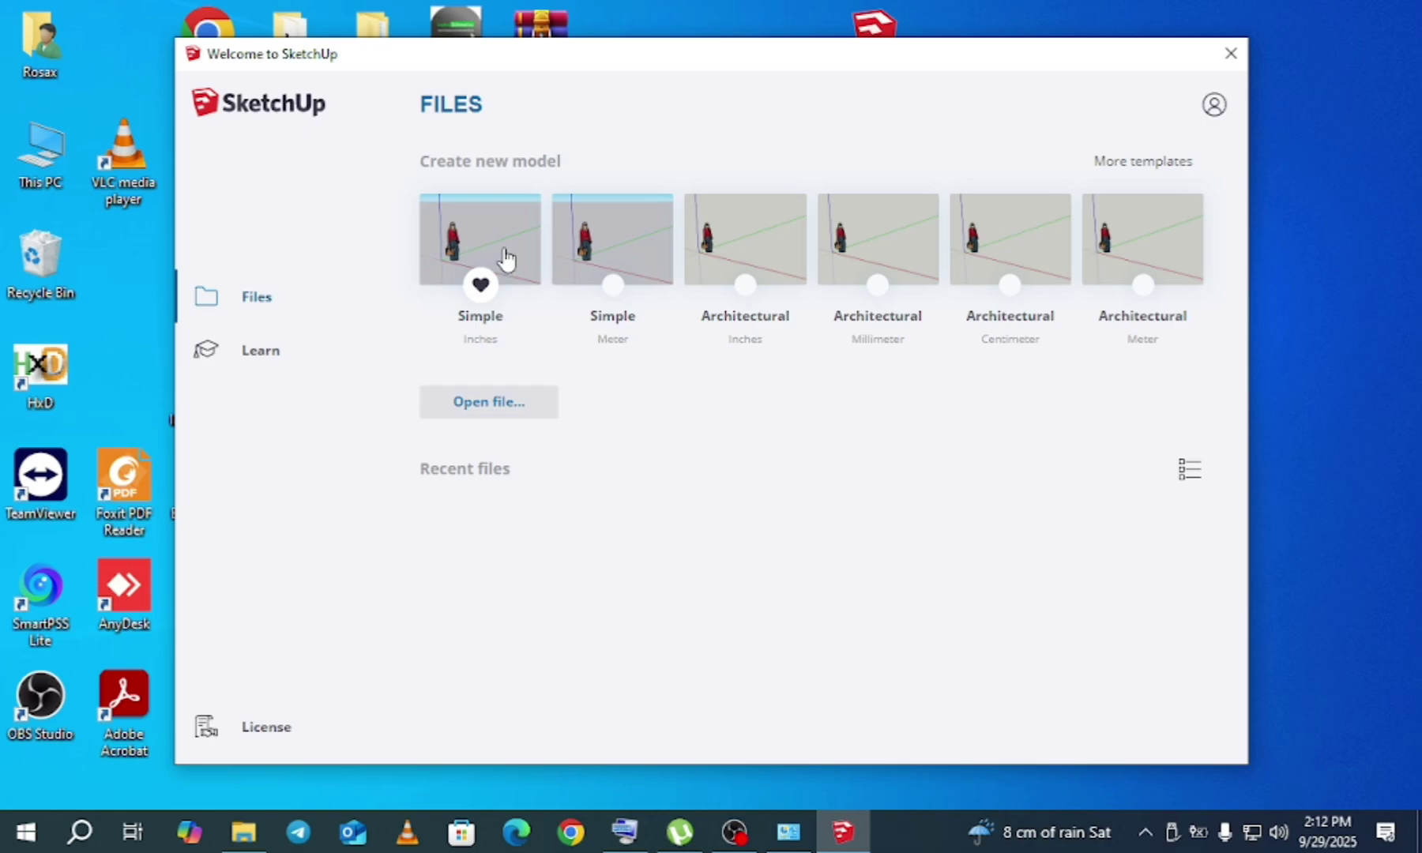
left_click(504, 254)
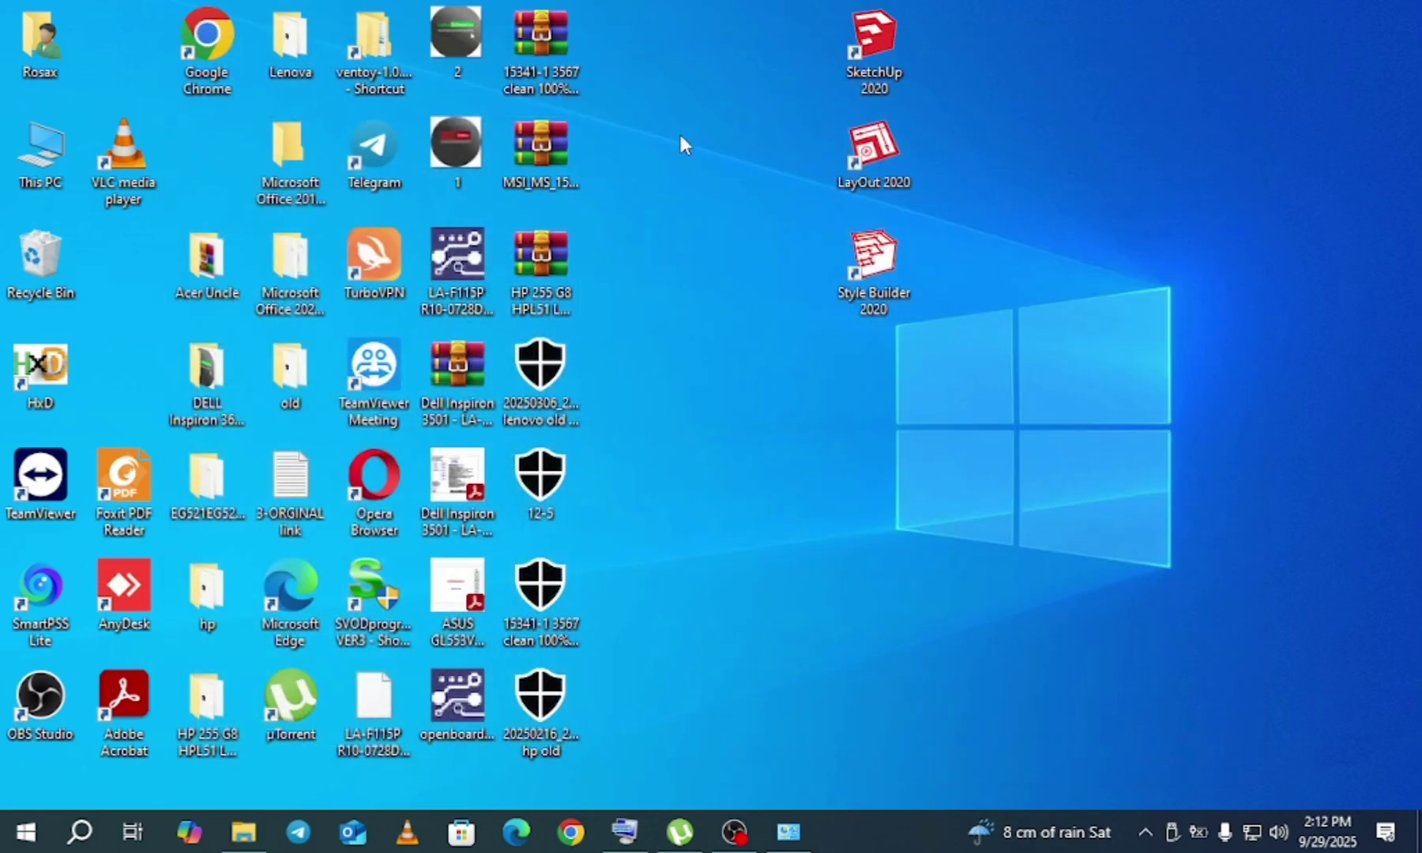
Launch SketchUp 2020 from its desktop shortcut, dismiss the welcome window and the update notice, and close the untitled model
double_click(866, 38)
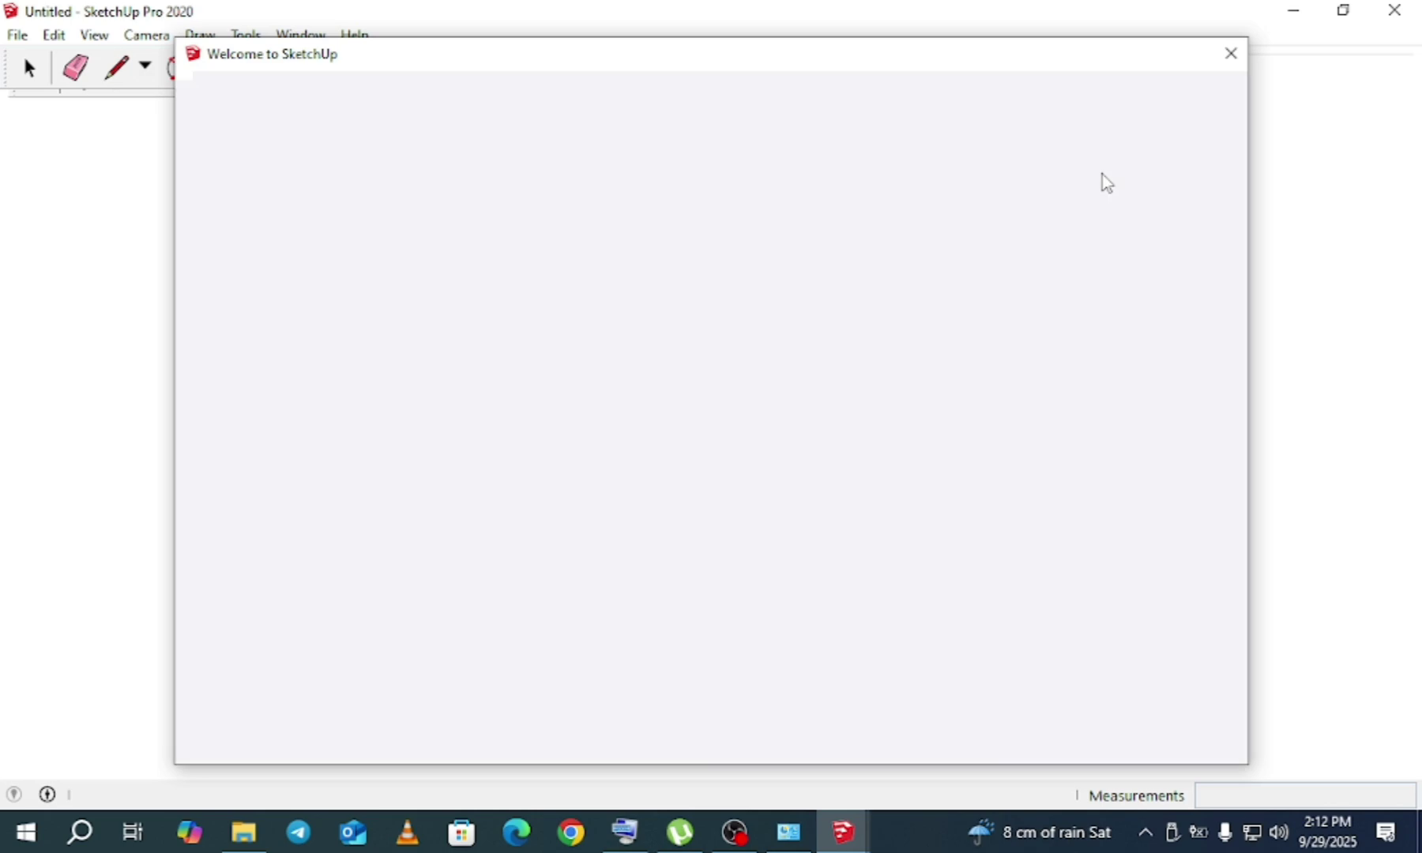
left_click(1230, 53)
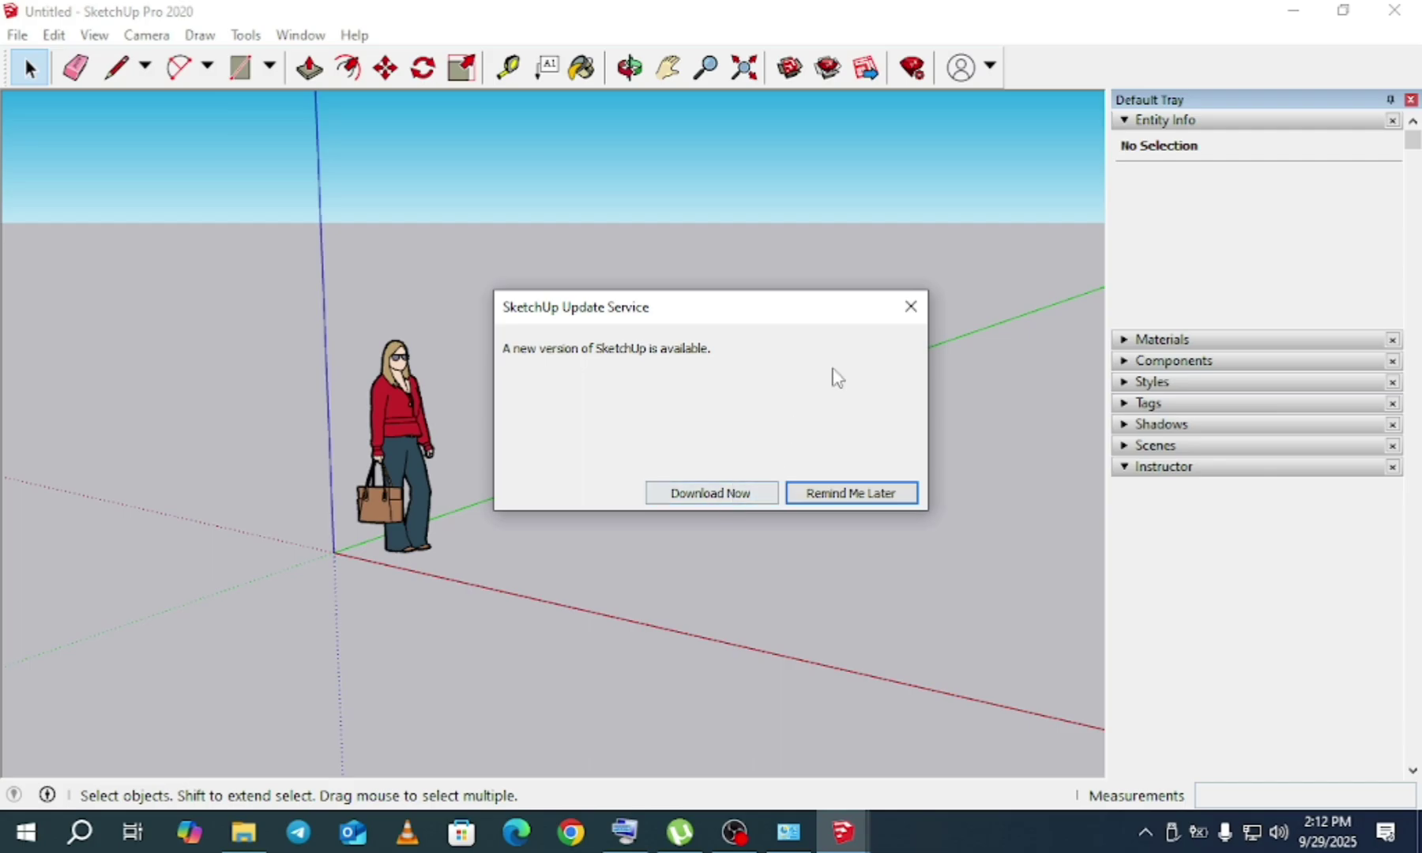
left_click(911, 308)
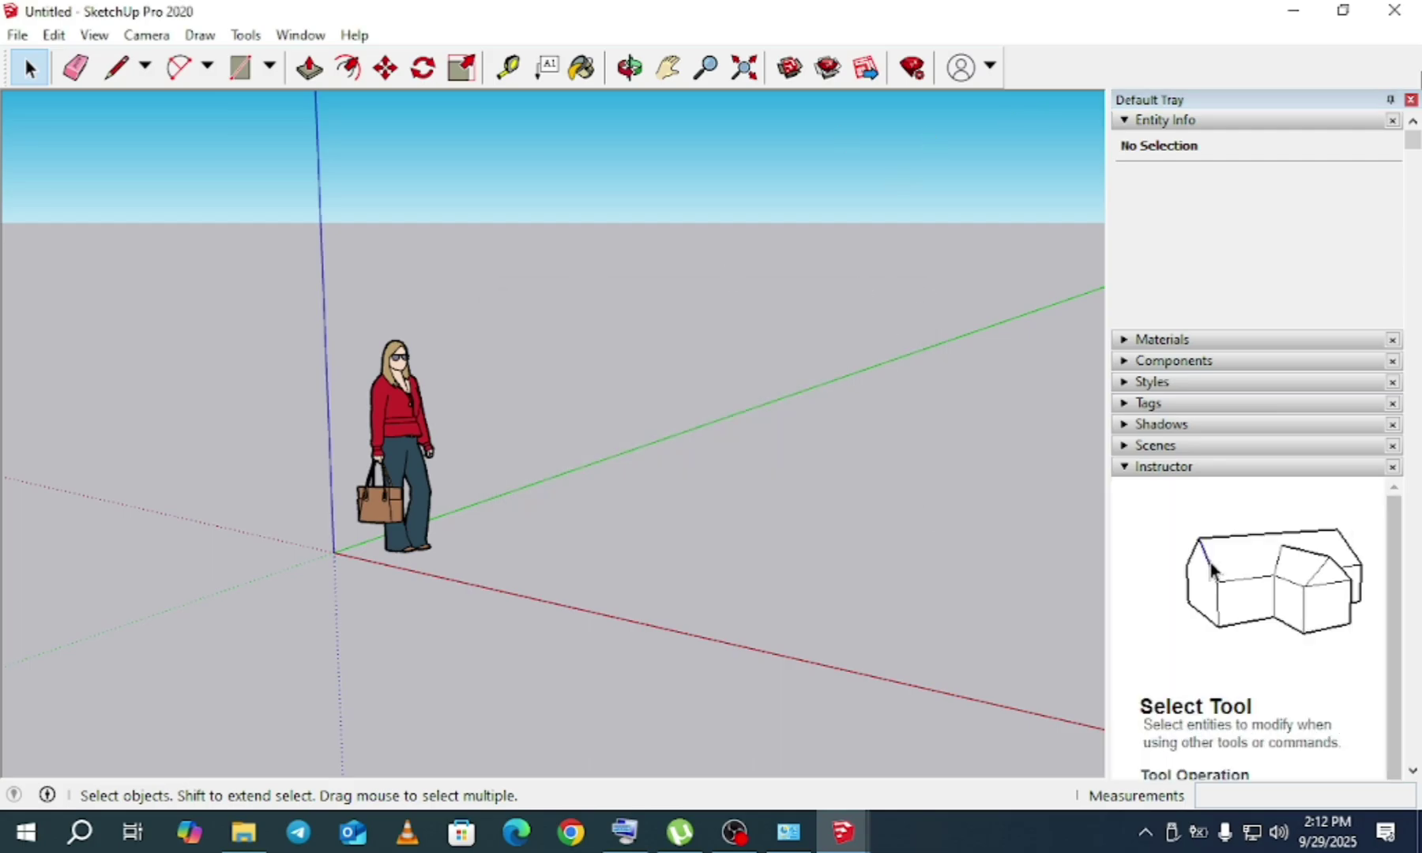
left_click(1400, 11)
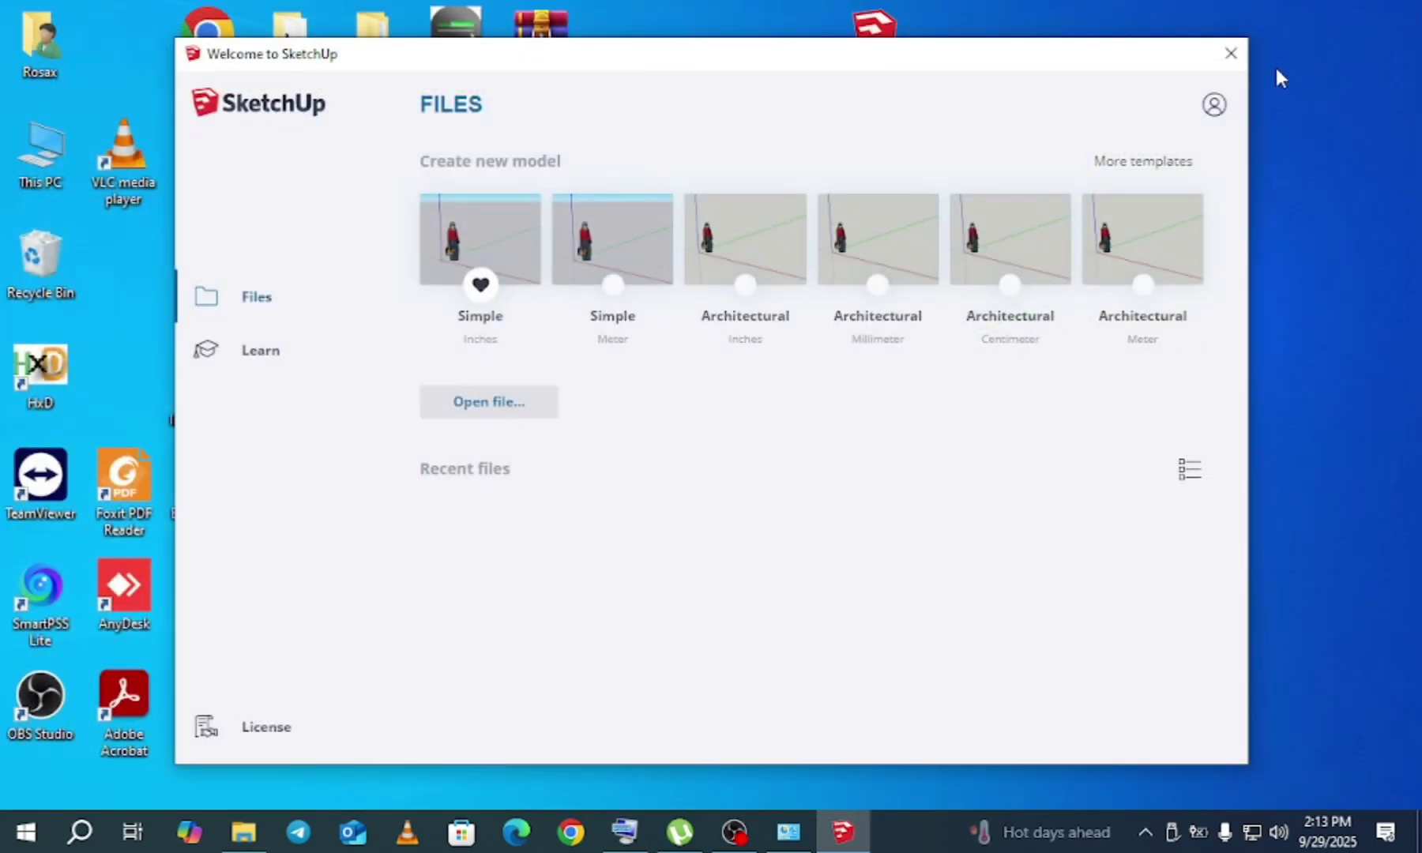